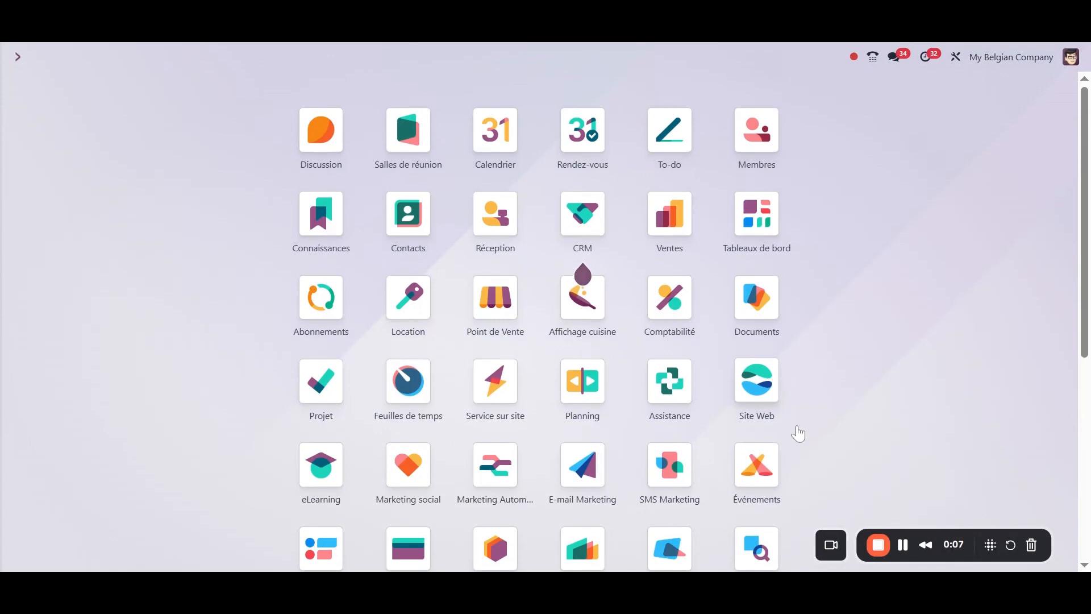
Step: Open the Bons de livraison operation type from the Inventaire configuration
scroll(828, 416, down, 1)
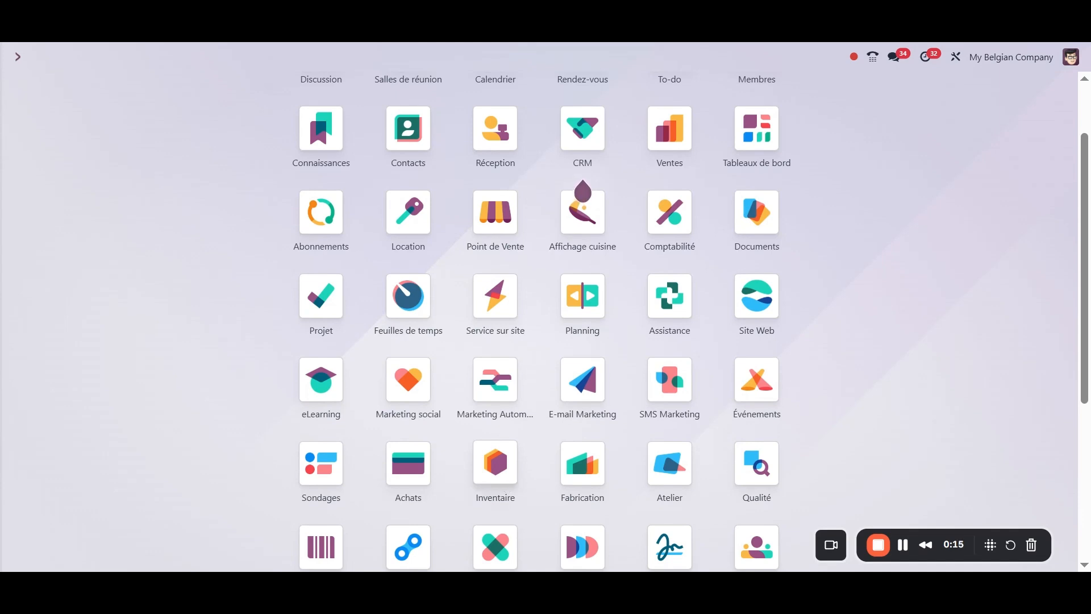
click(495, 462)
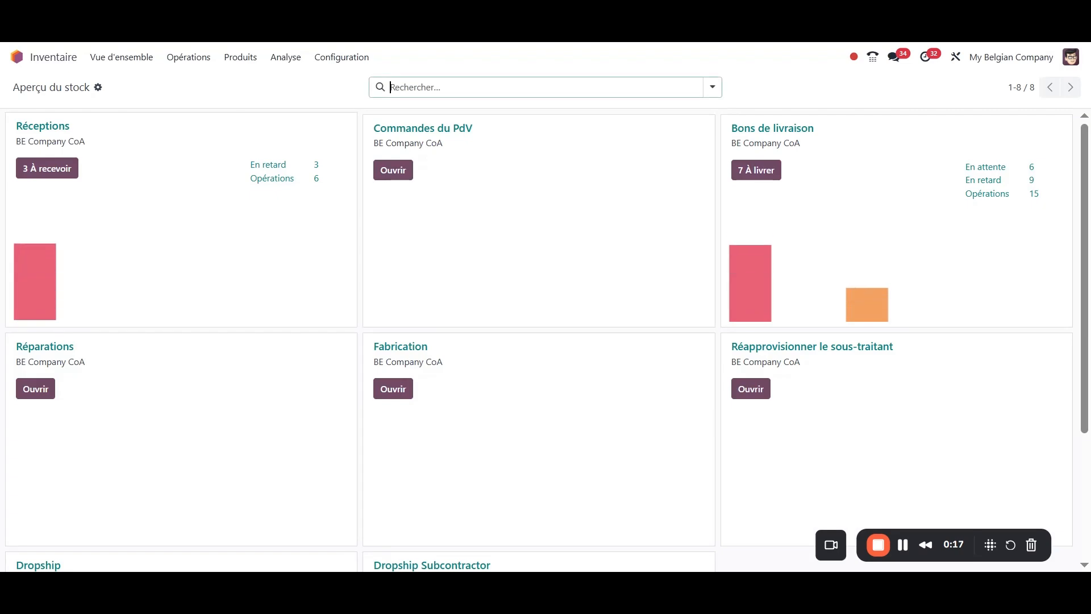
click(343, 59)
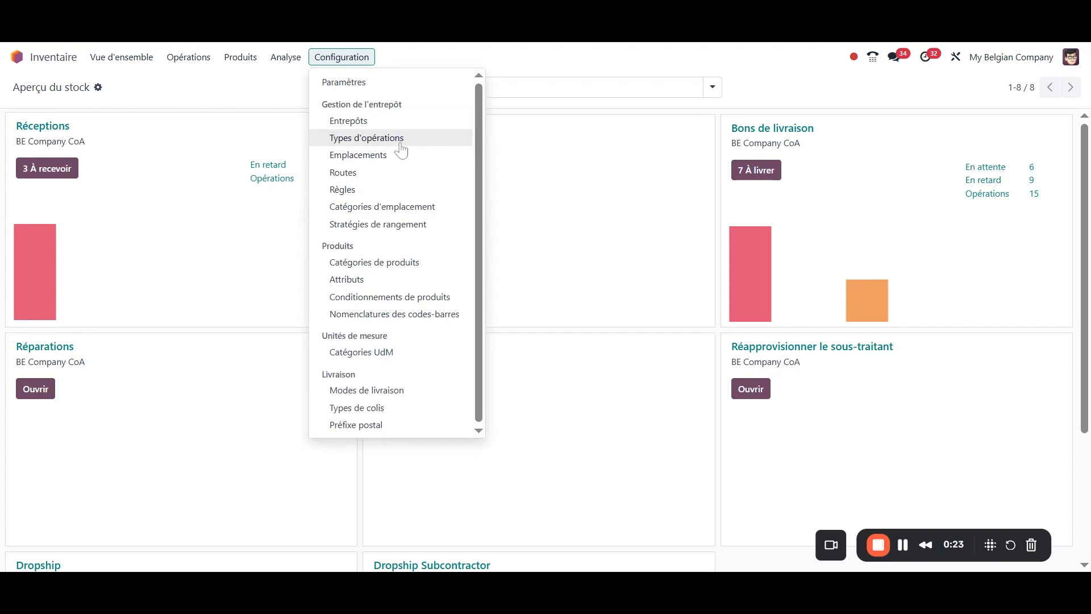
click(400, 143)
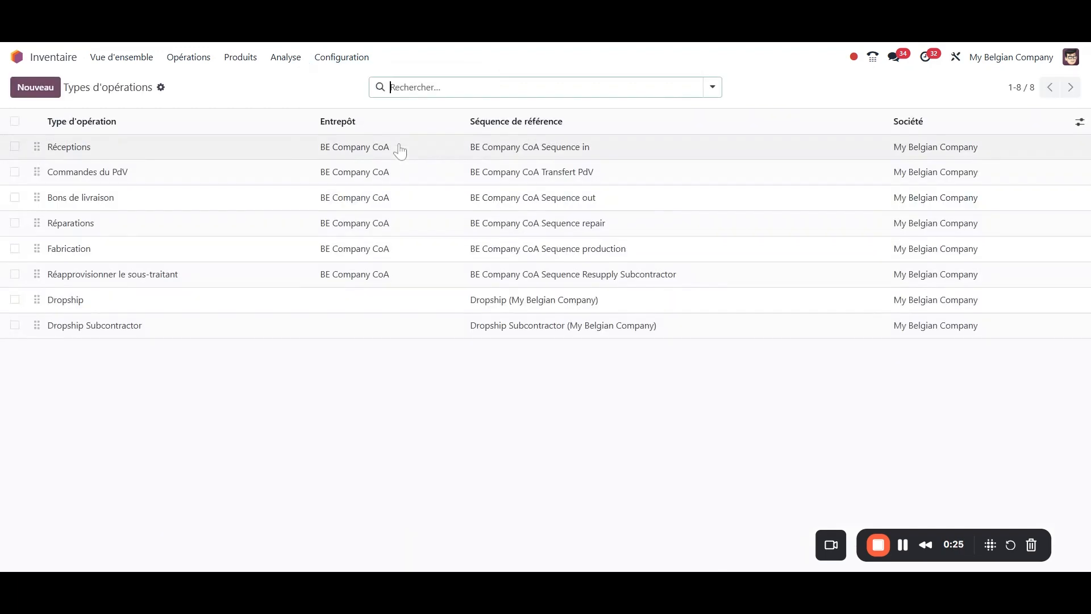
click(182, 199)
Step: Enable Lots automatiques for the delivery operation type and review its batch transfer and reservation settings
scroll(284, 233, down, 3)
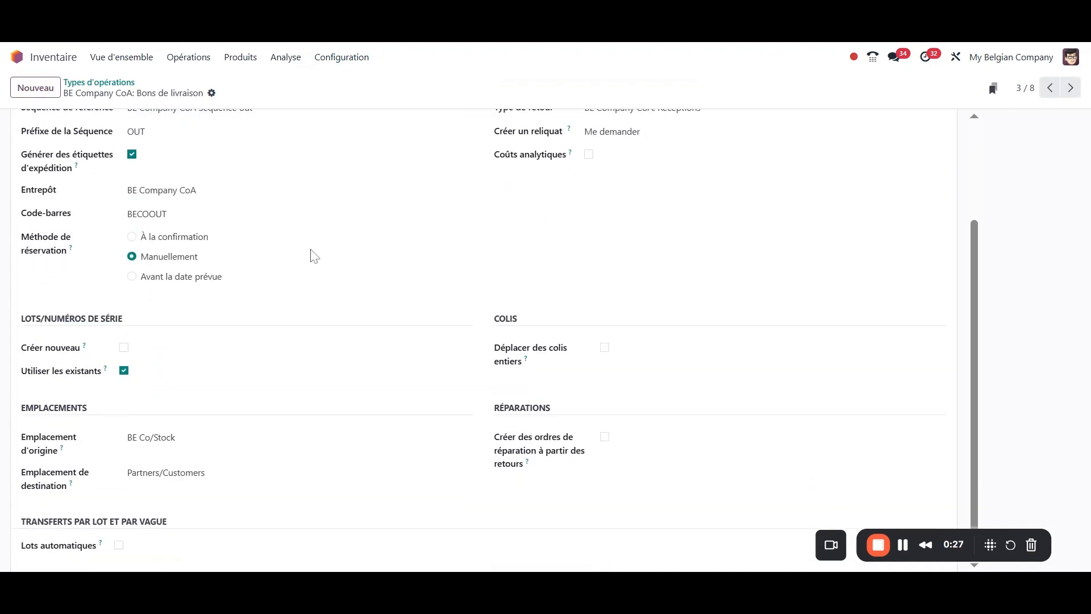
click(118, 535)
scroll(560, 421, down, 3)
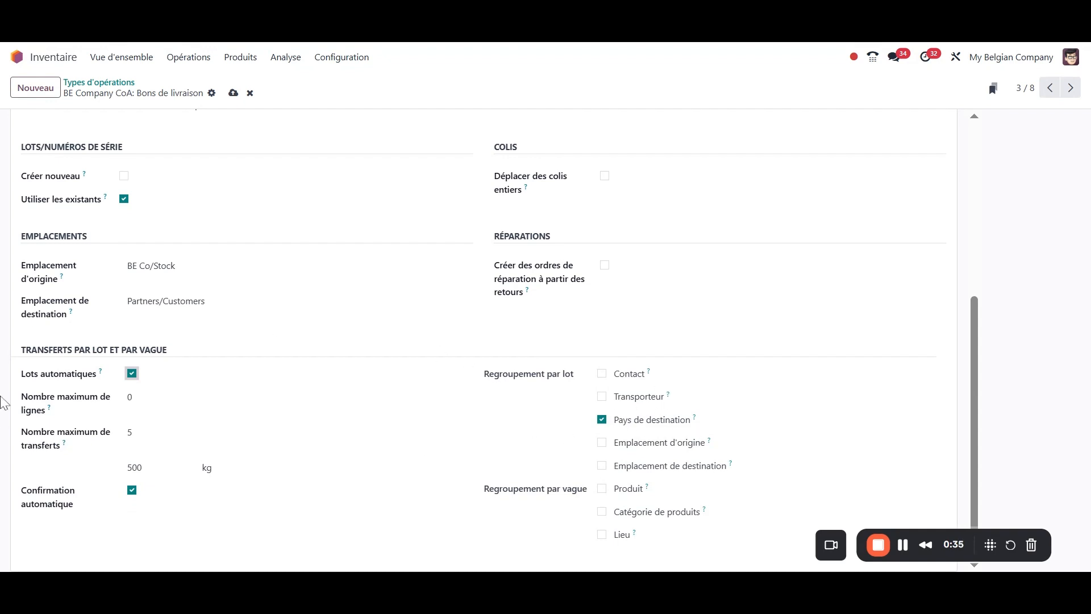
scroll(114, 352, up, 5)
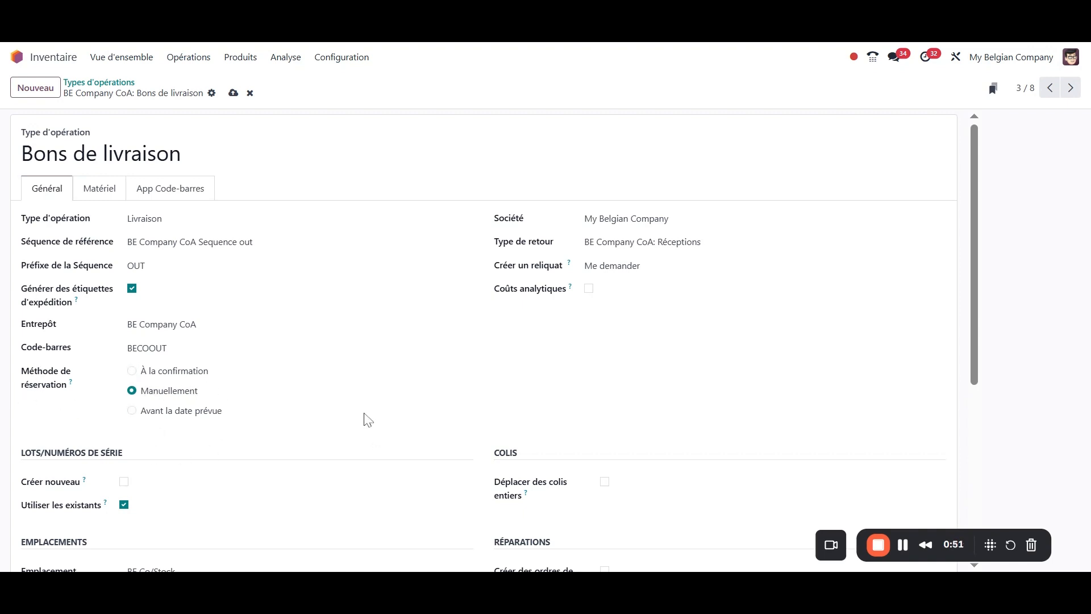
scroll(317, 409, down, 5)
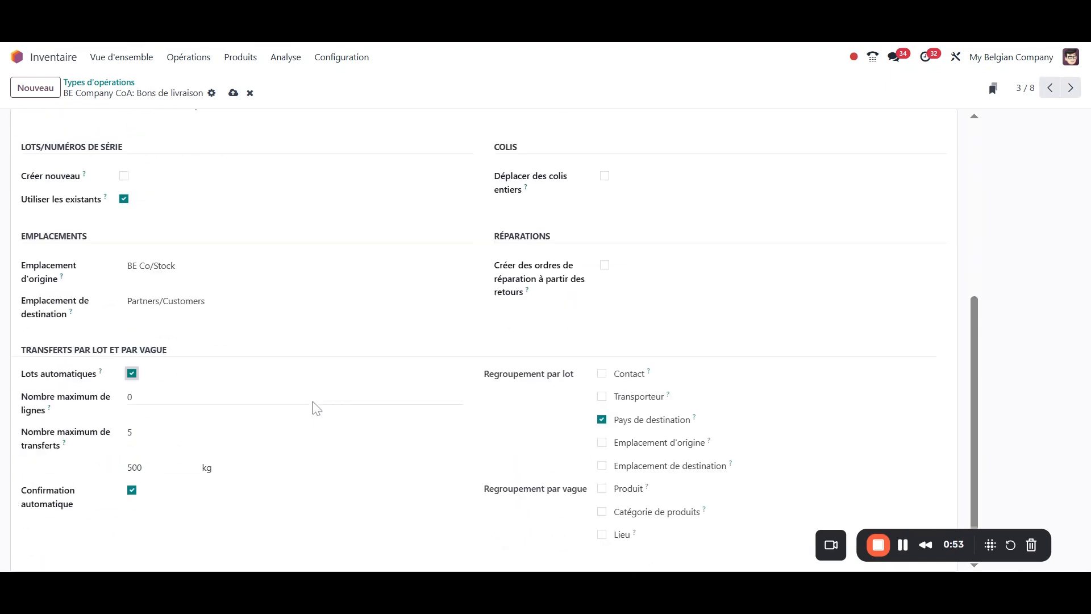
scroll(258, 333, up, 5)
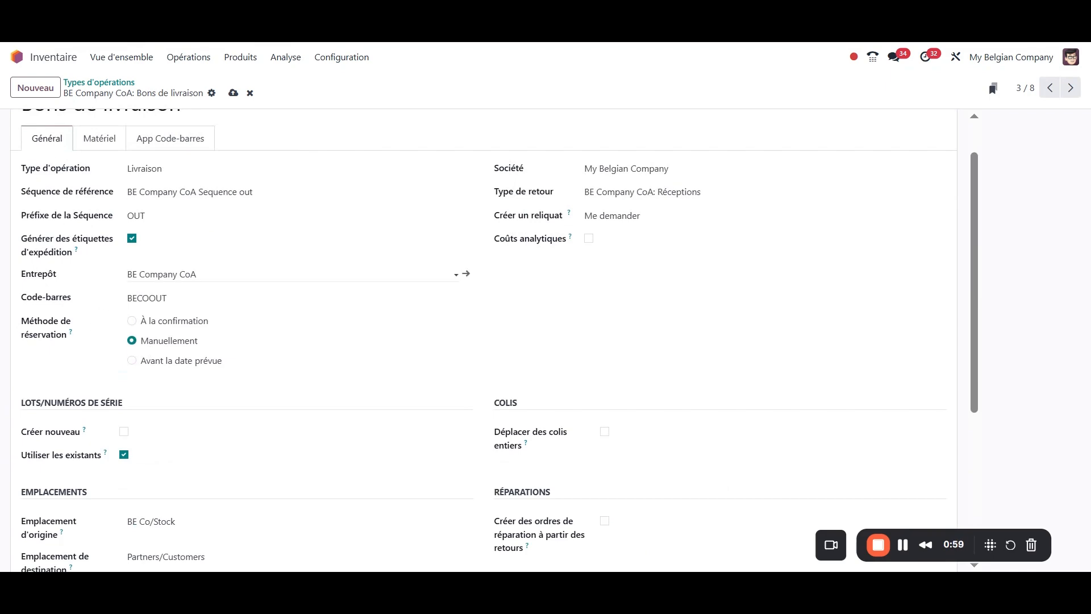
scroll(275, 397, down, 5)
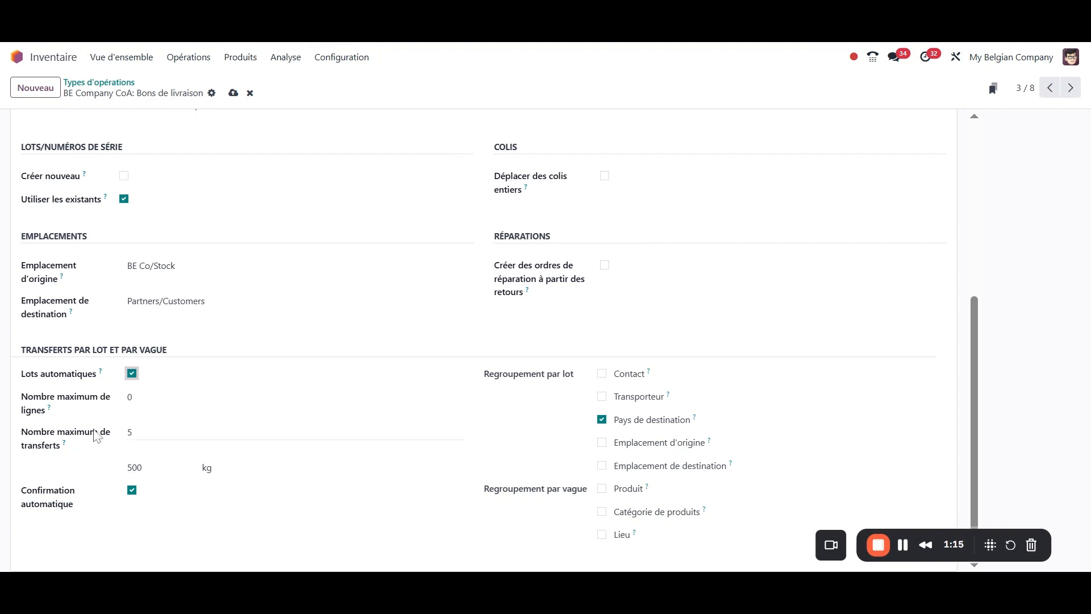
scroll(228, 154, up, 5)
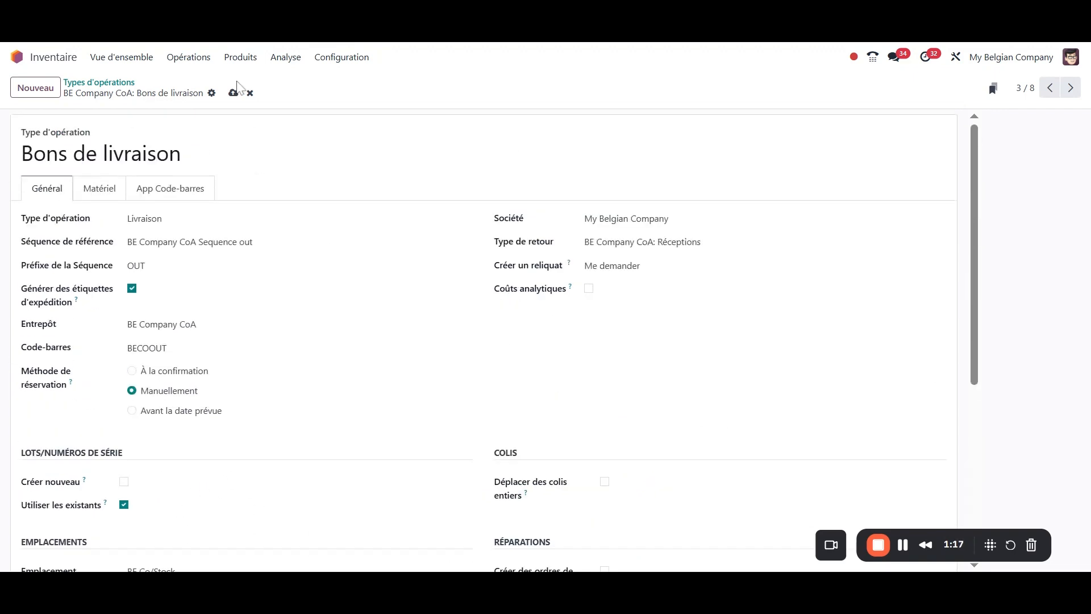
Step: Duplicate the Gemini Furniture sales order in Ventes, remove the Livraison locale line from the copy and save it
click(17, 57)
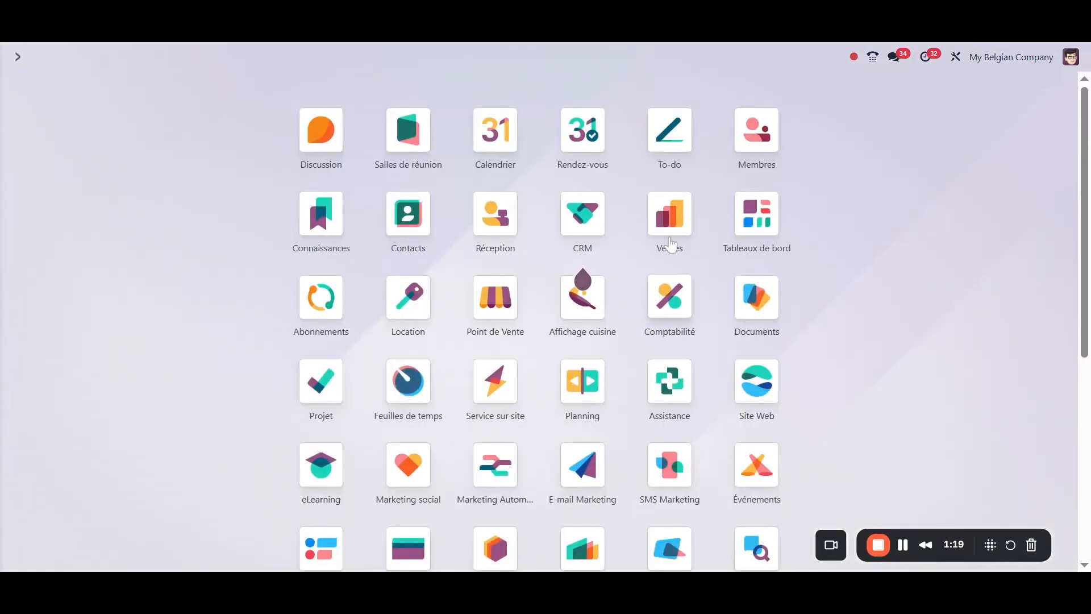
click(669, 215)
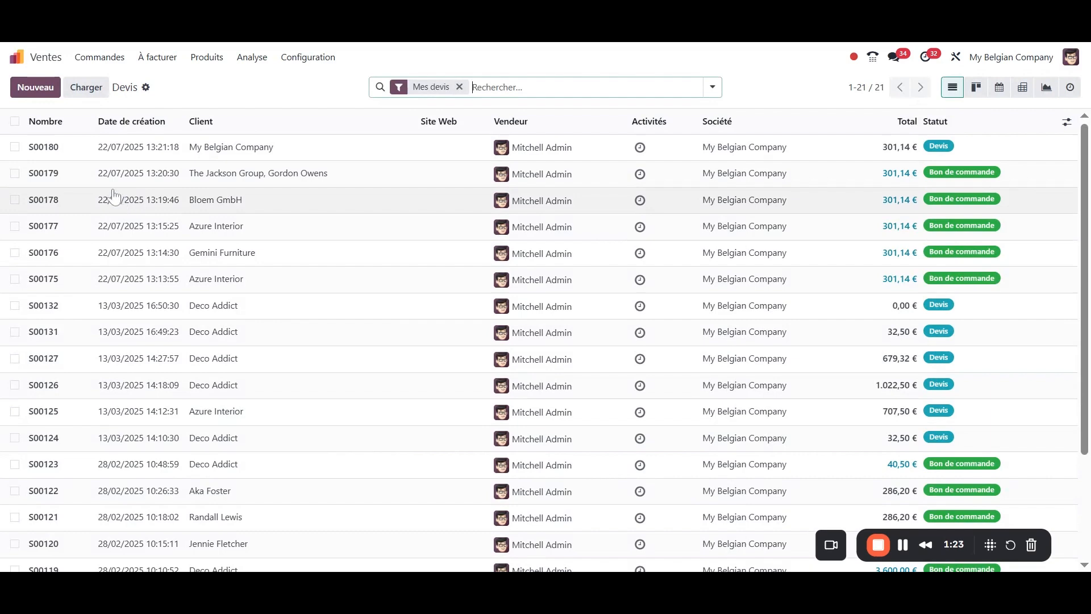
click(157, 251)
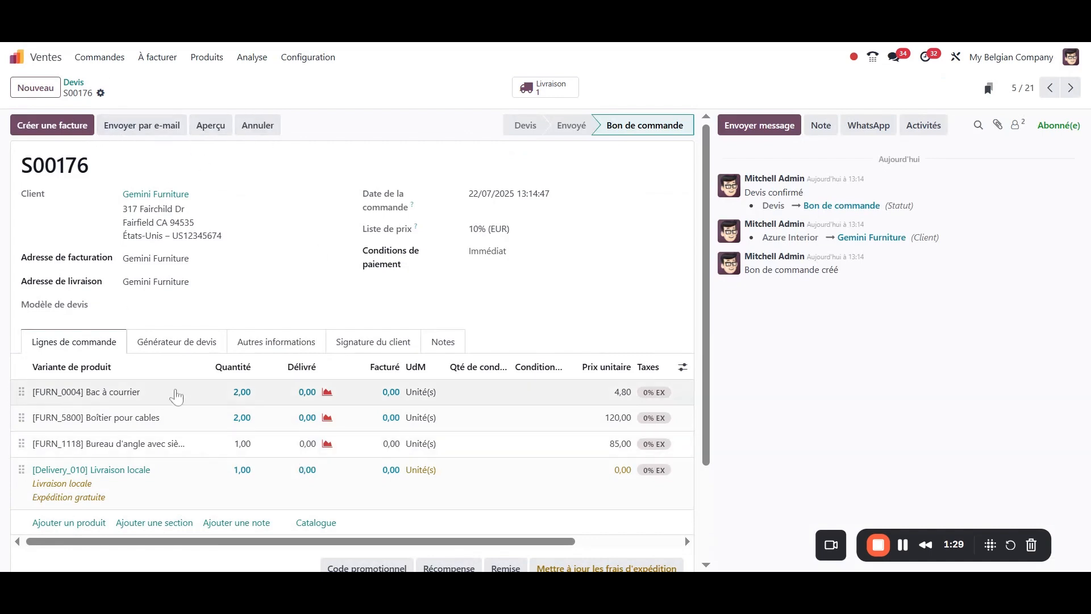
click(100, 93)
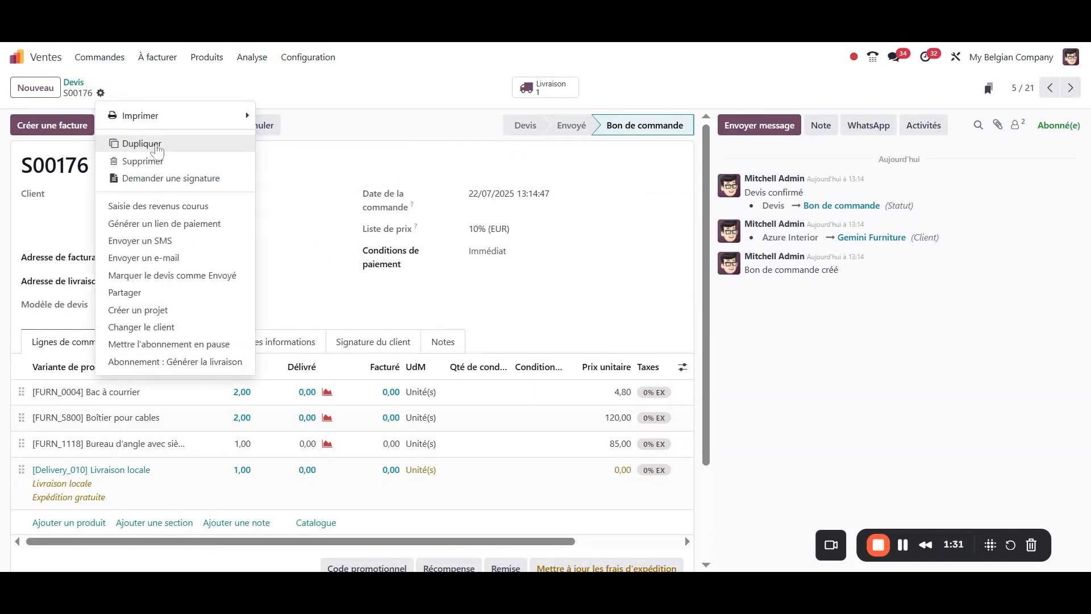
click(131, 142)
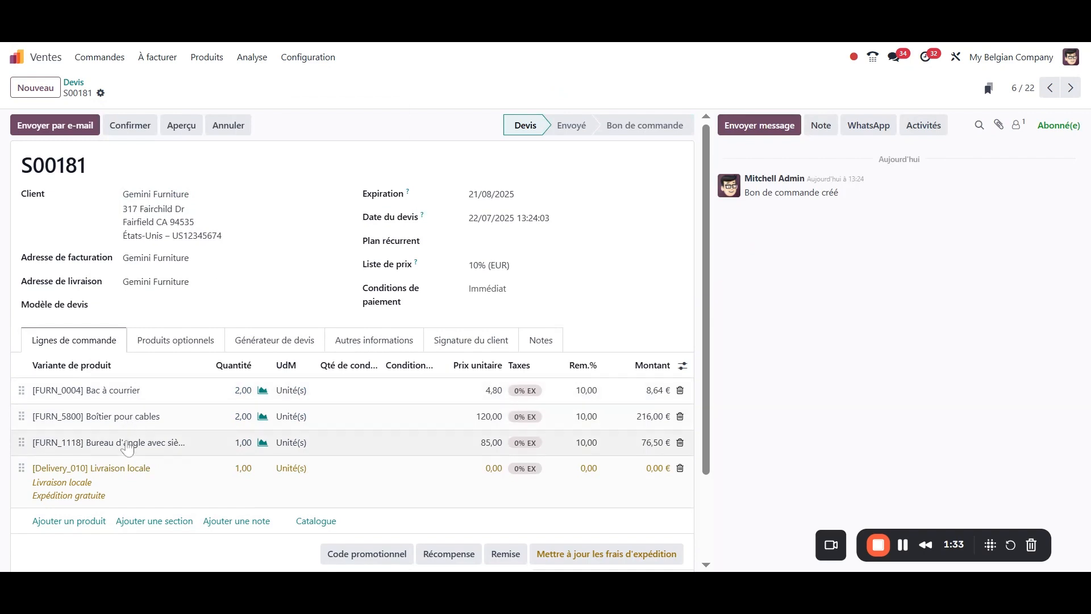
click(680, 467)
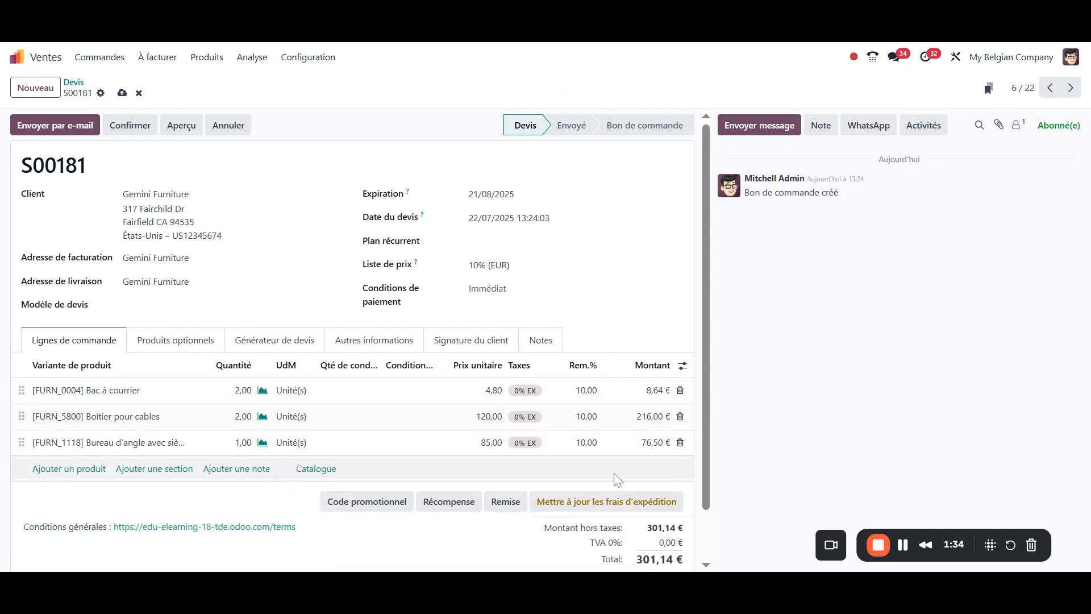
click(122, 93)
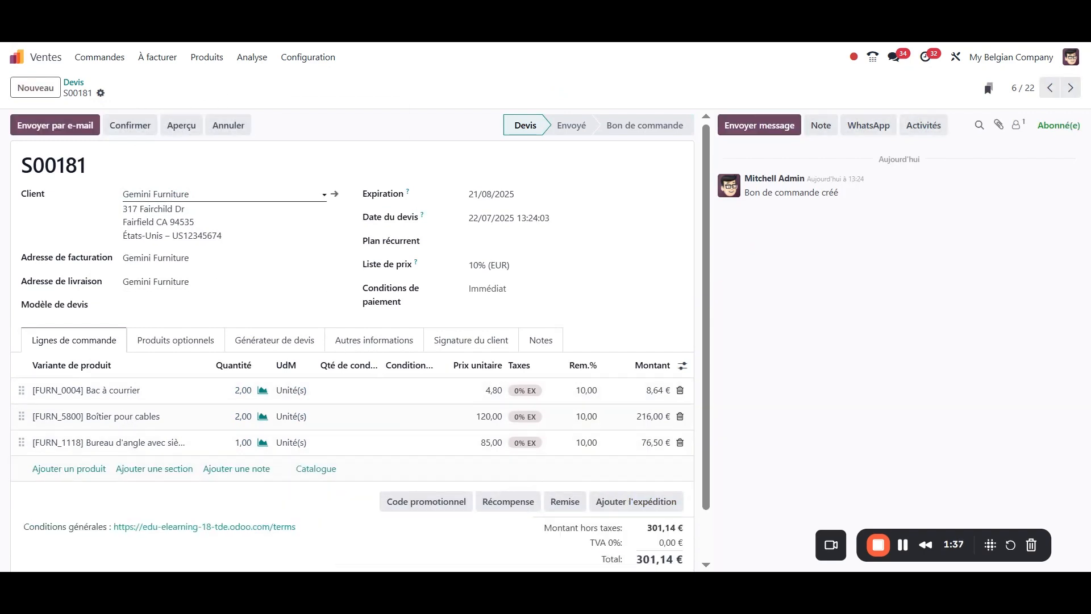
Step: Set the duplicated quotation's client to Bloem GmbH through the advanced search and confirm the order
click(156, 194)
click(202, 358)
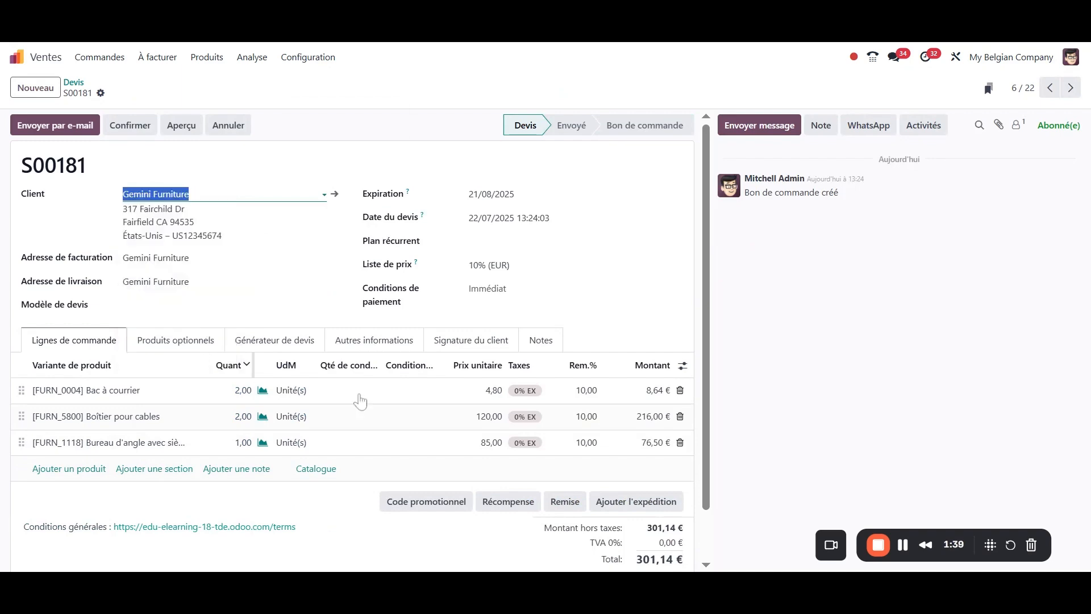
scroll(361, 338, down, 3)
scroll(362, 337, down, 3)
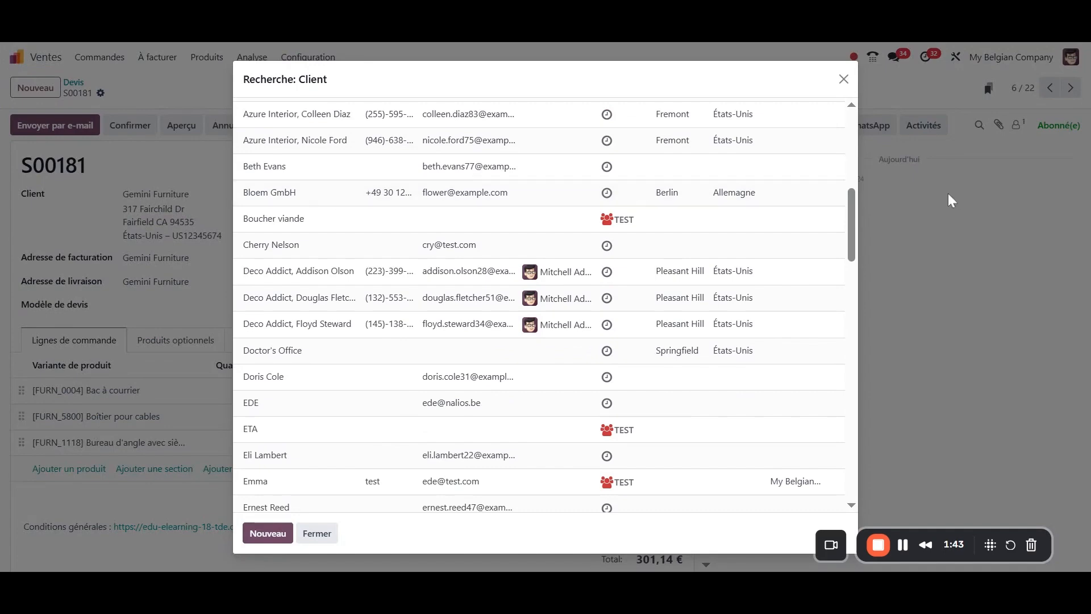
click(269, 194)
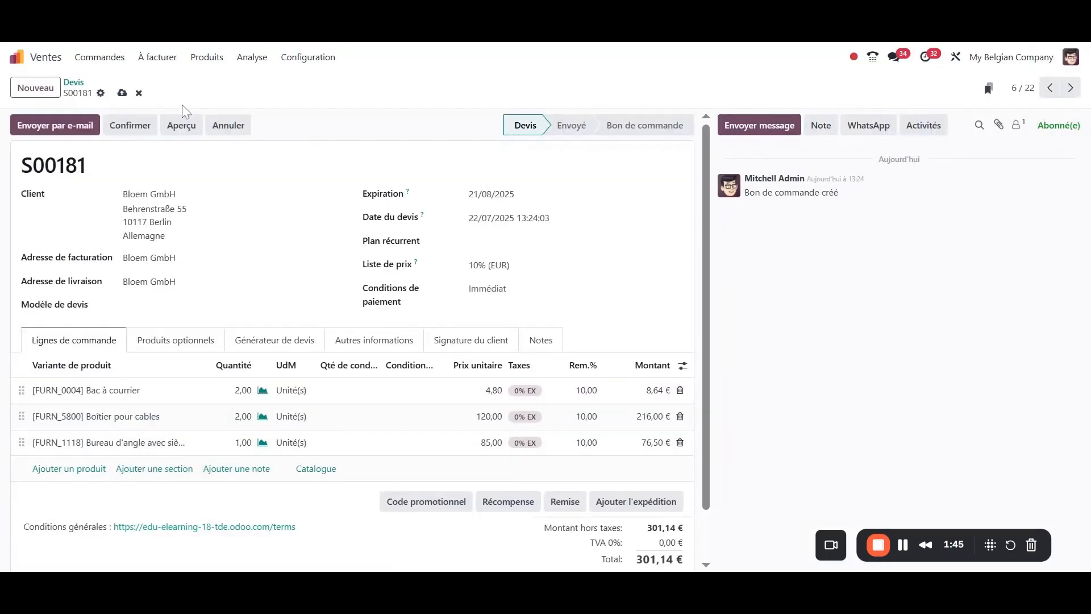
click(145, 132)
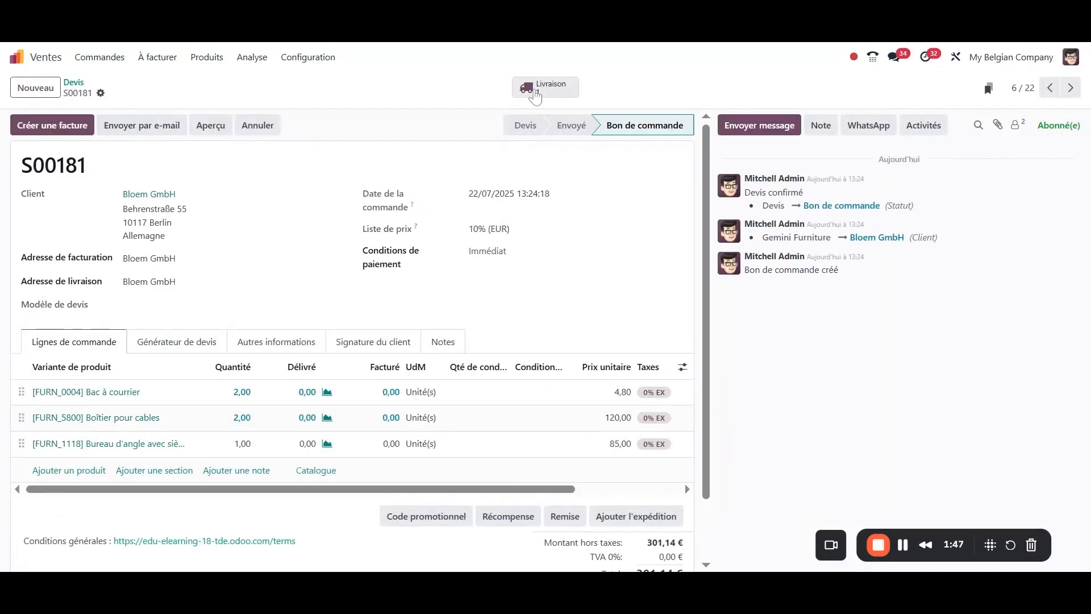
Step: Check product availability on the Bloem GmbH order's delivery and open the batch transfer it belongs to
click(545, 87)
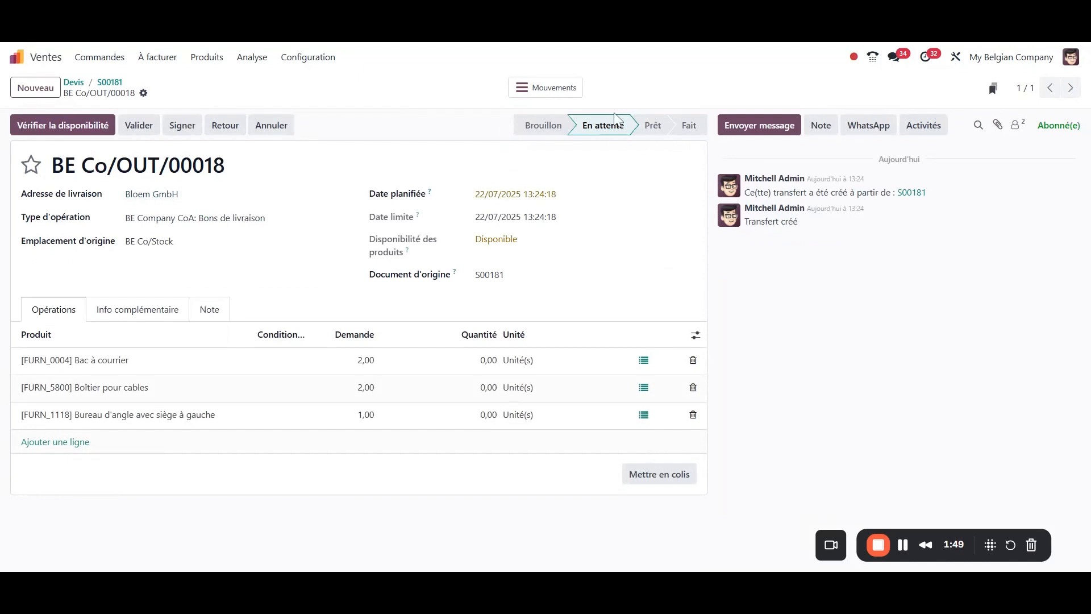
click(62, 128)
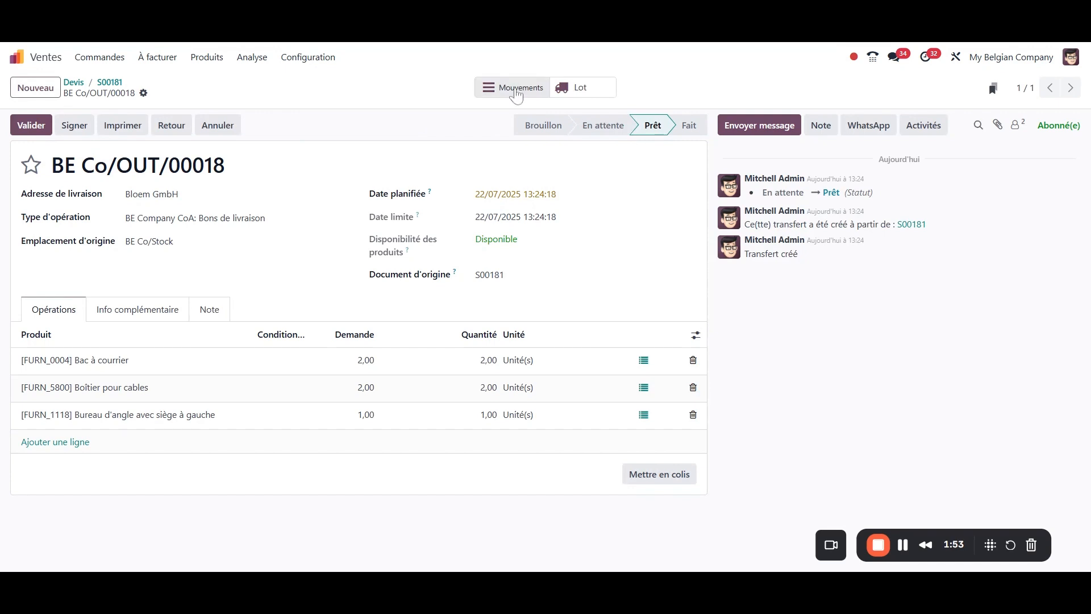
click(563, 100)
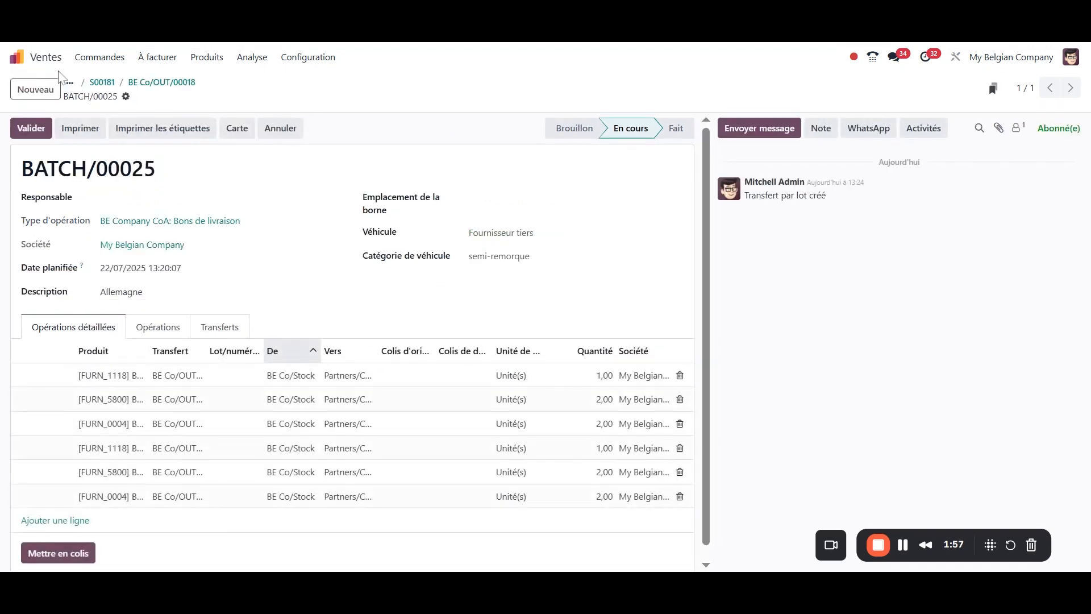
Step: Return to the Bloem GmbH sales order and duplicate it
click(104, 83)
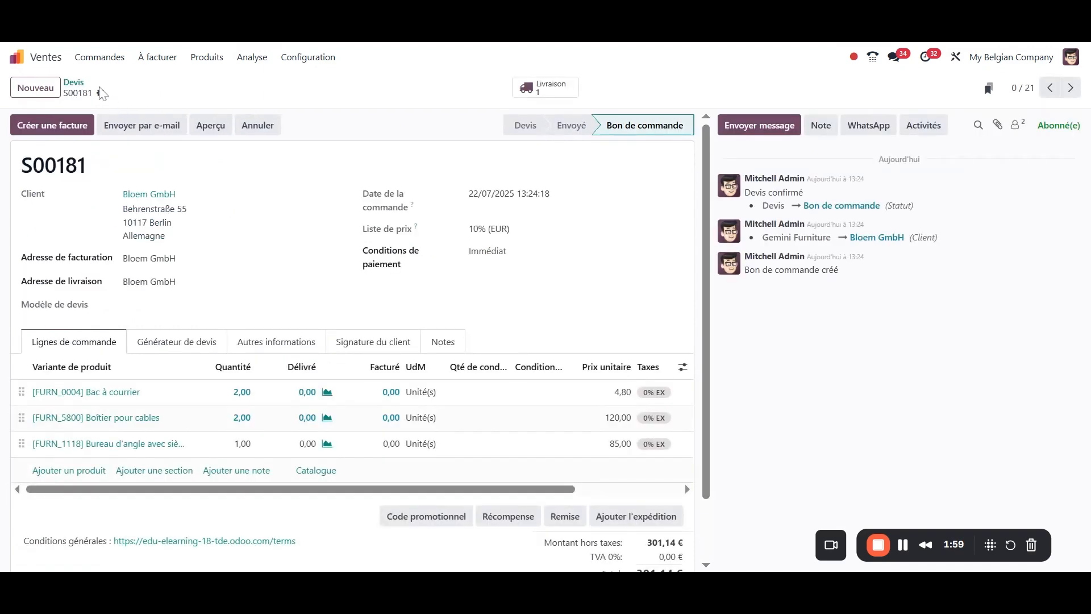
click(101, 93)
click(183, 149)
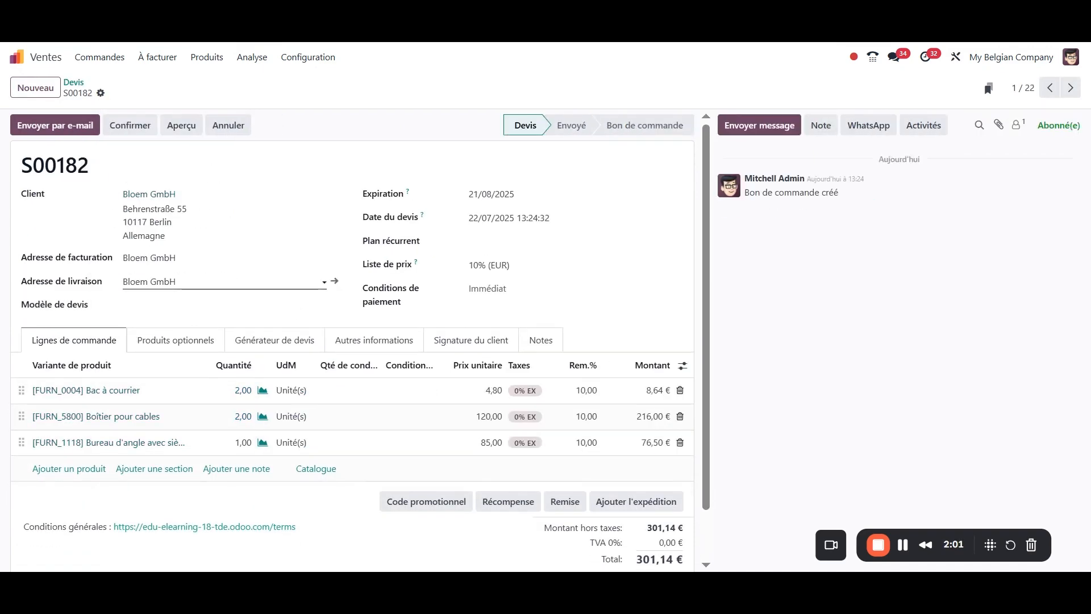
Step: Create the client "Société belge" with country Belgique for the duplicated quotation, and open its contact record
click(170, 194)
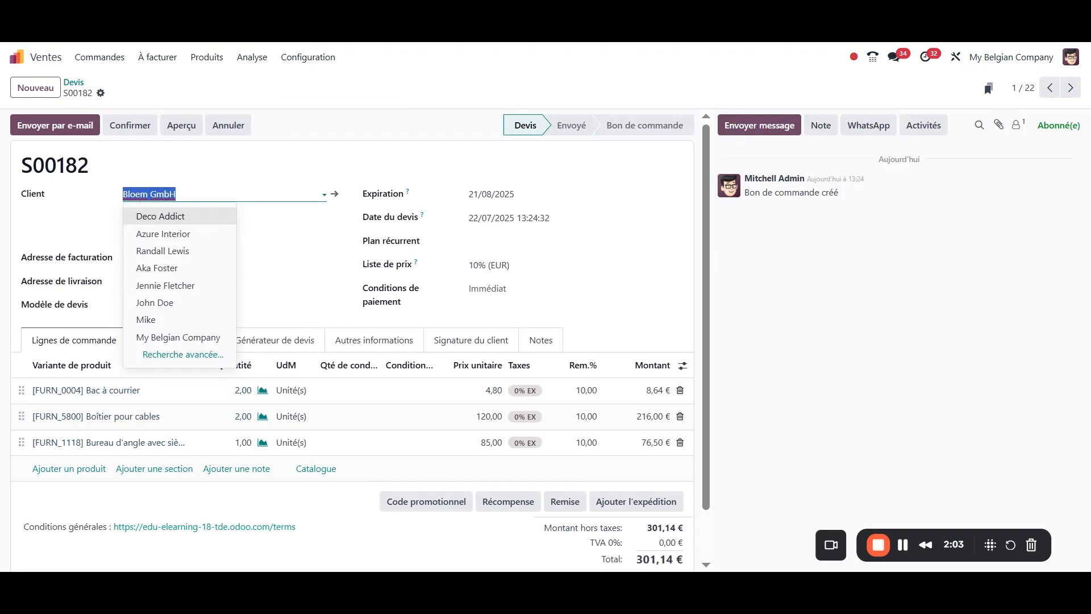
text(Soci)
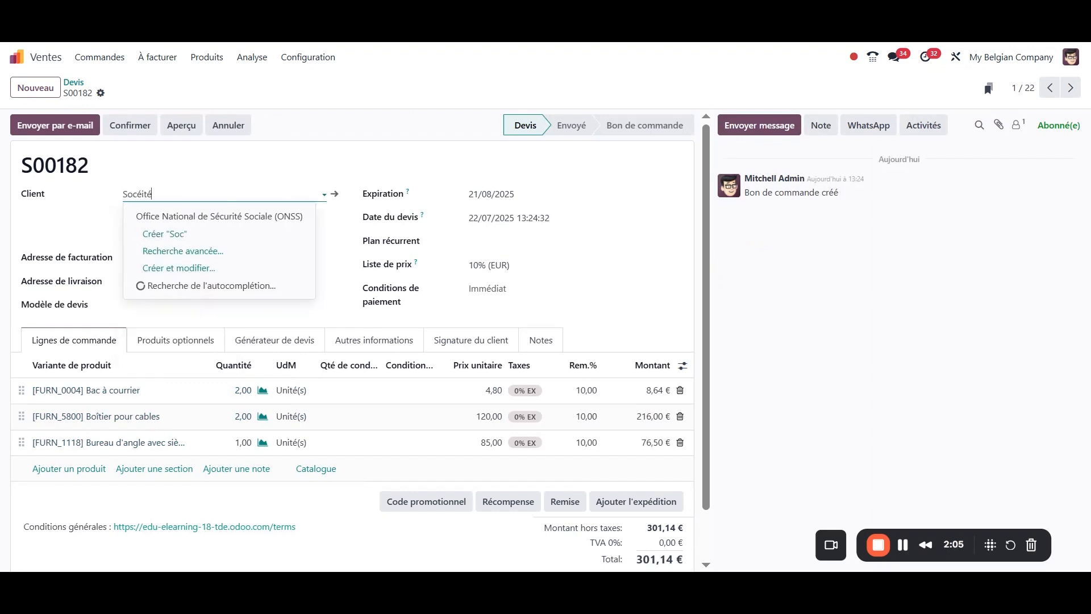
text(été beg)
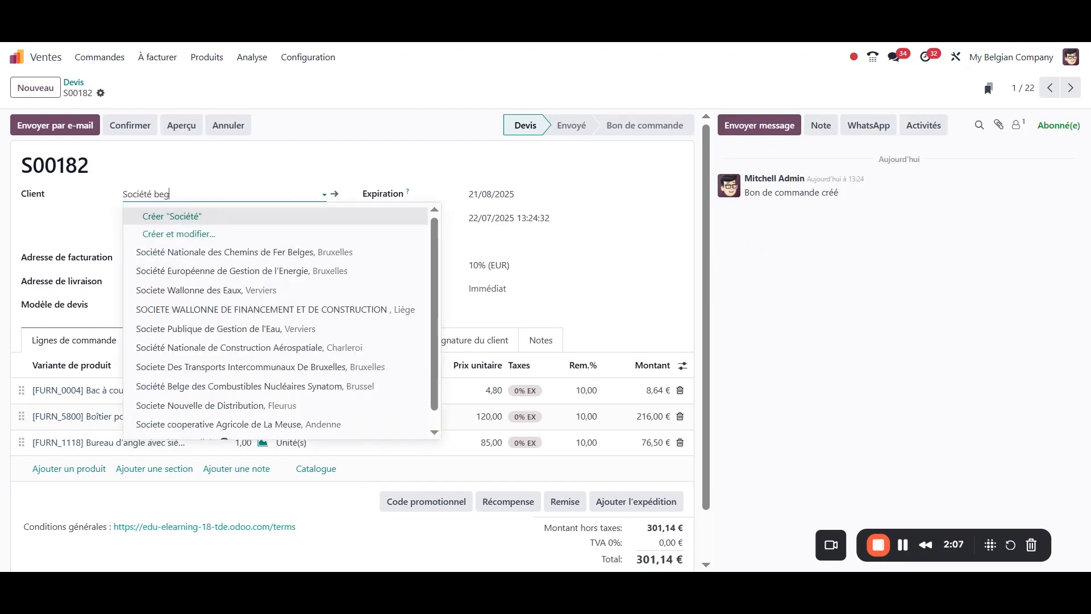
key(BackSpace)
text(lge)
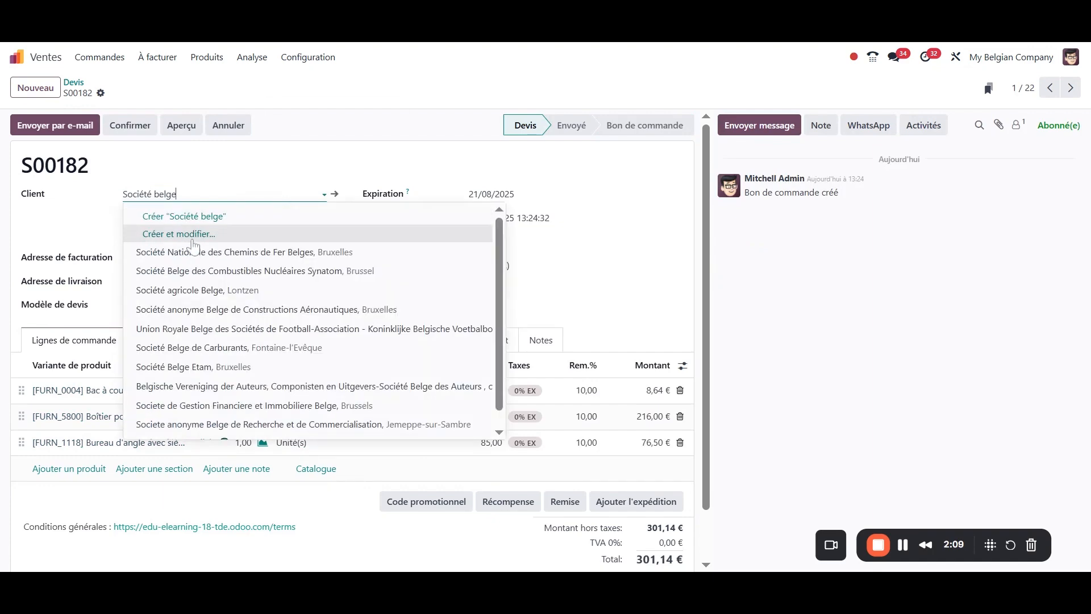
click(181, 233)
click(363, 269)
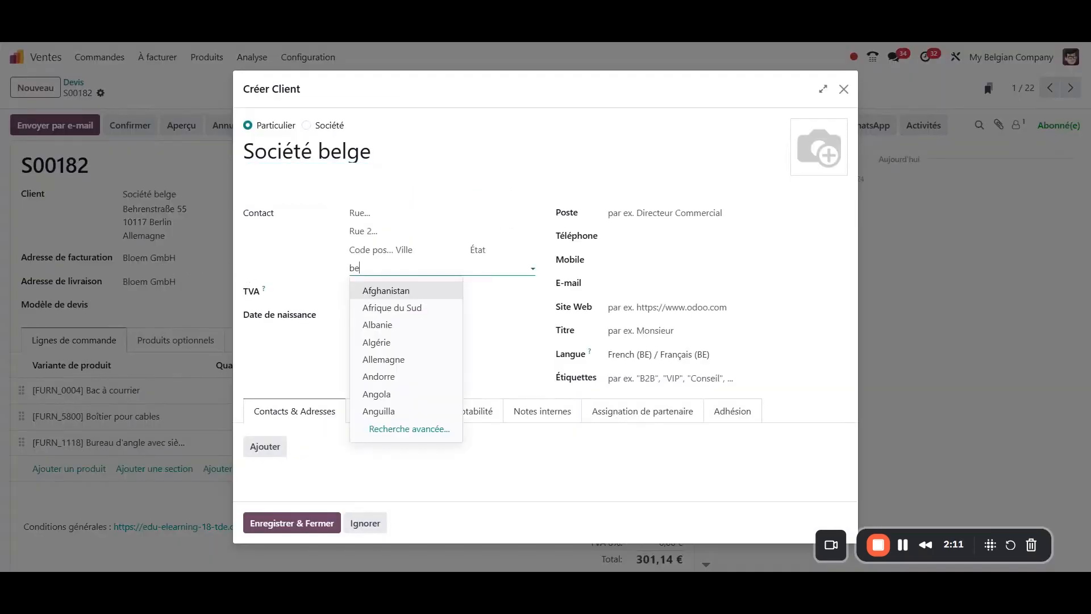
text(belg)
key(Return)
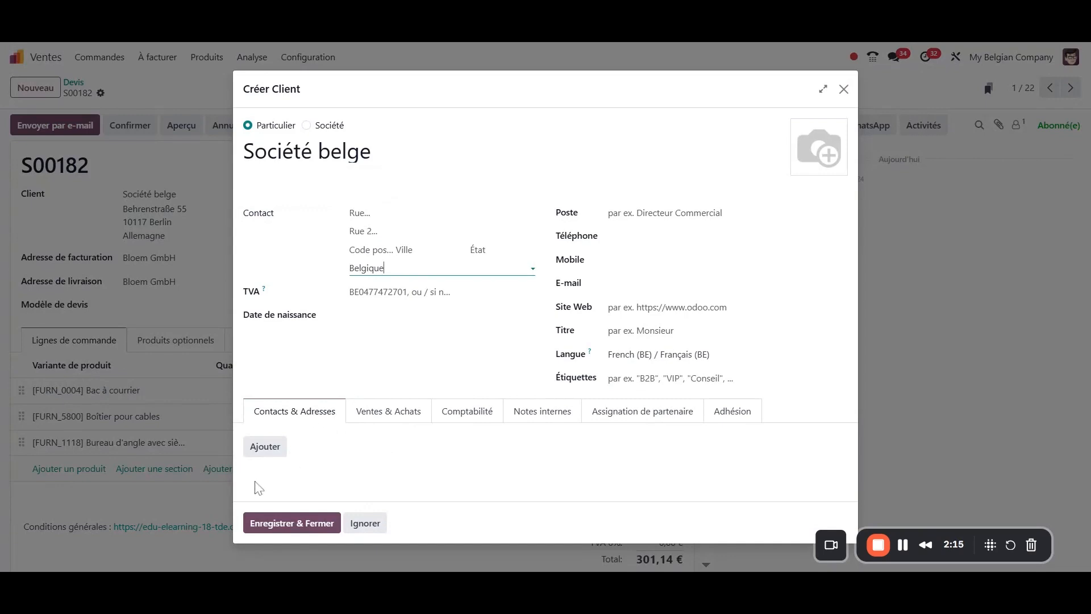
click(282, 520)
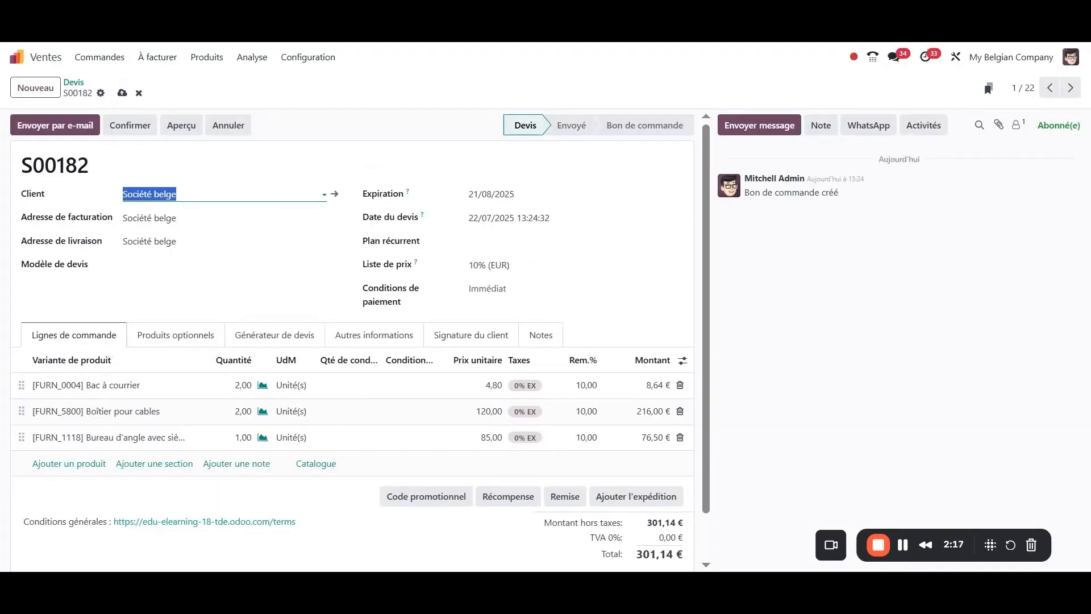
click(334, 194)
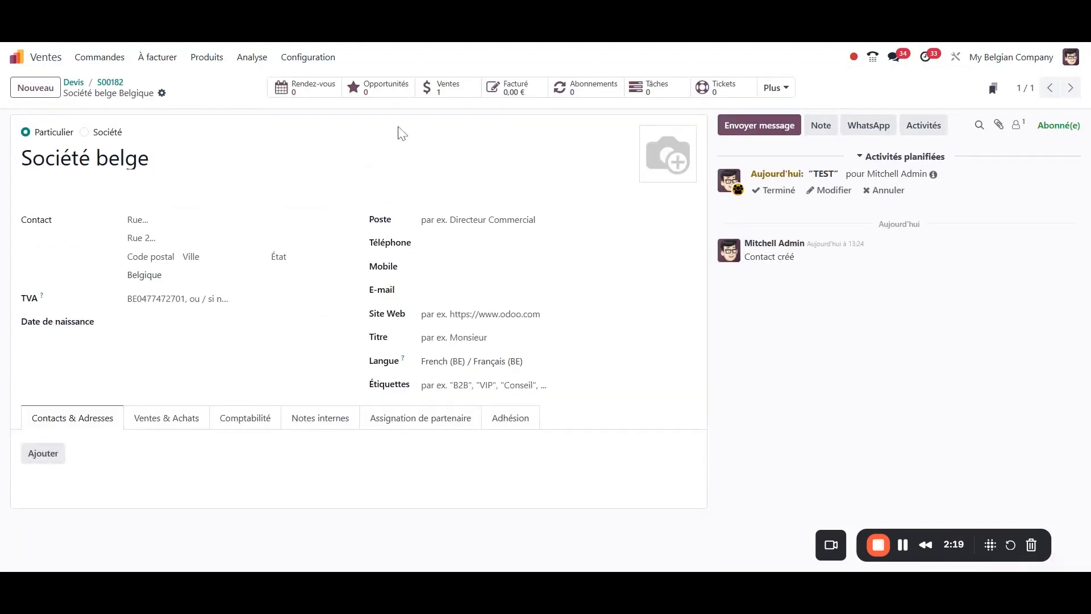
Step: Mark the Société belge contact as a company, fill in its street, postal code and city, and return to the quotation
click(84, 131)
click(114, 201)
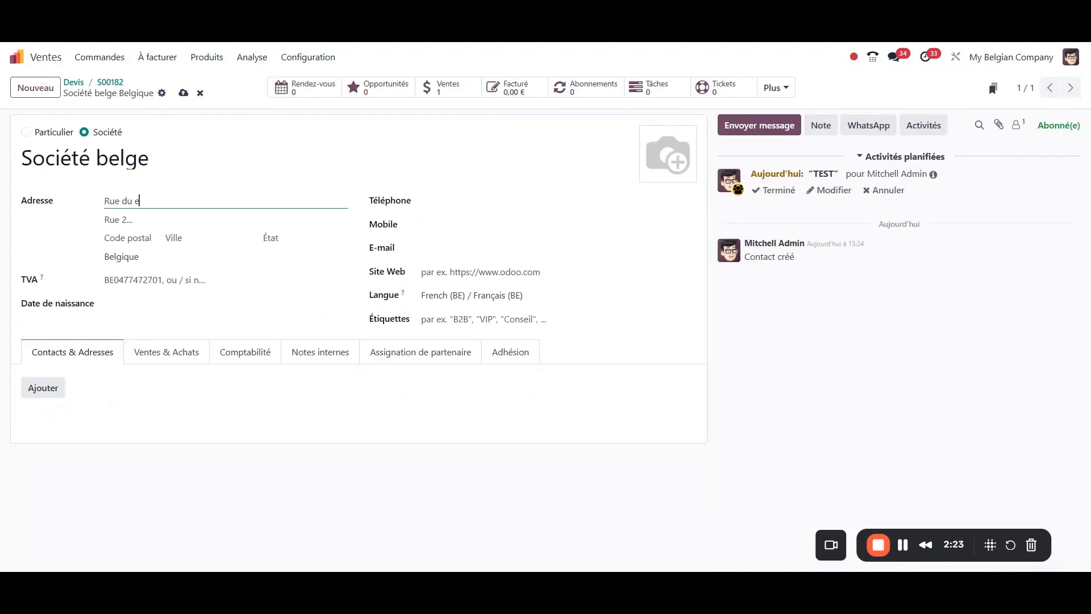
text(Rue du test 1)
key(Tab)
key(Tab)
text(1)
key(Tab)
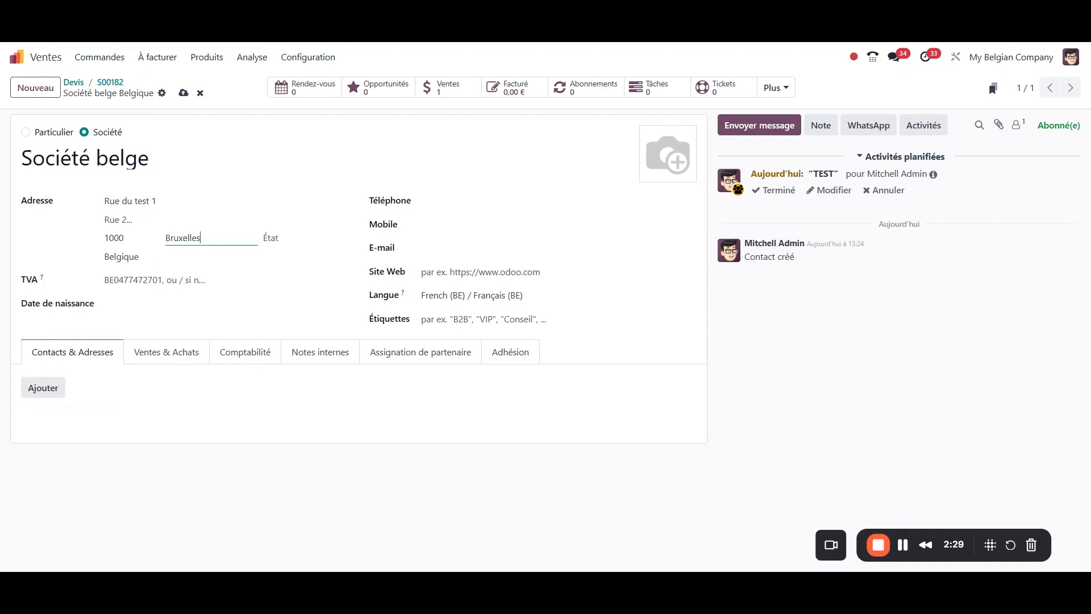
click(106, 83)
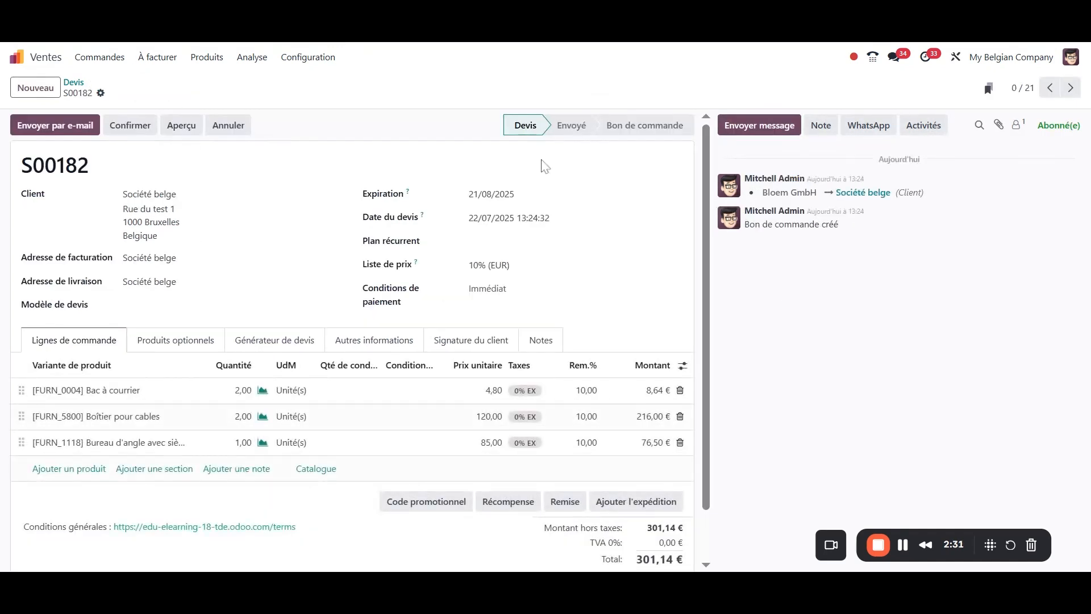
Step: Confirm the Société belge order and check product availability on its delivery
click(130, 126)
click(583, 94)
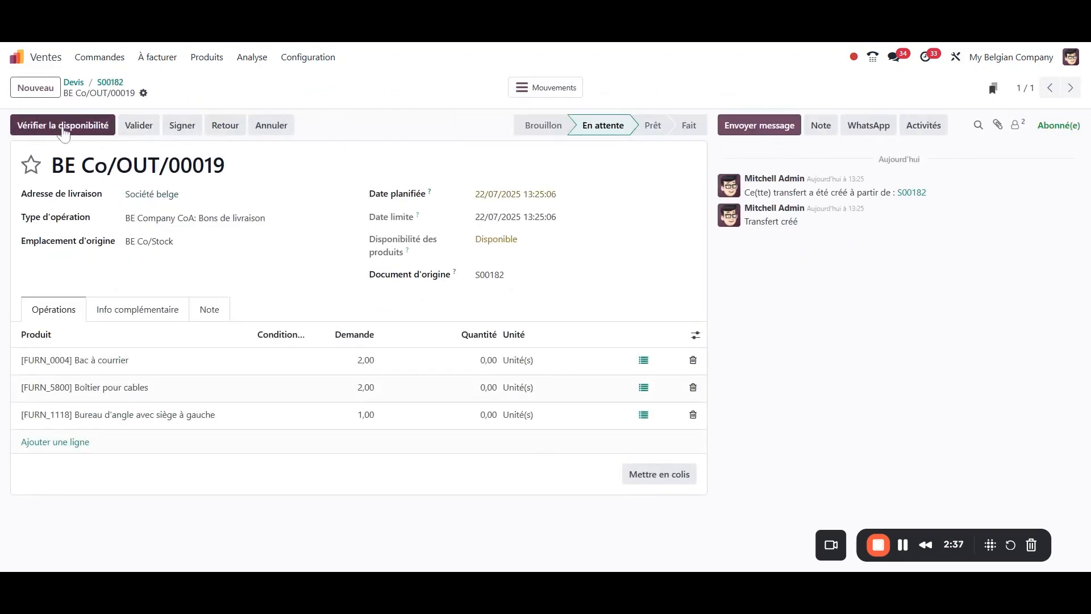
click(63, 130)
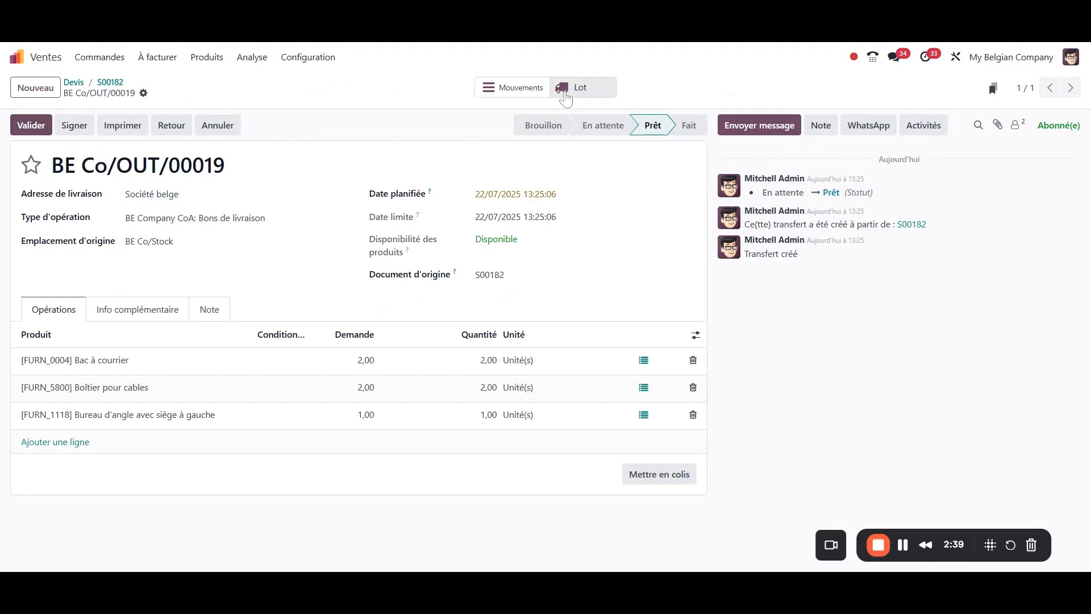
Step: Open the batch transfer the Société belge delivery belongs to and examine its description
click(583, 88)
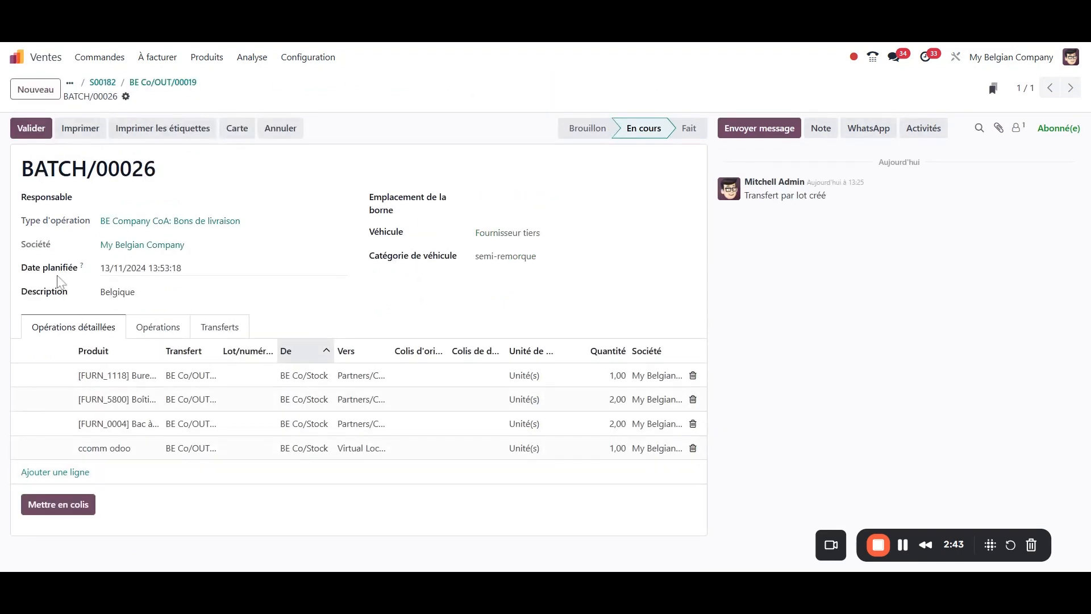
drag(110, 292, 138, 292)
click(138, 292)
Step: Return to the quotations list, open the Bloem GmbH order S00181 and duplicate it
click(96, 81)
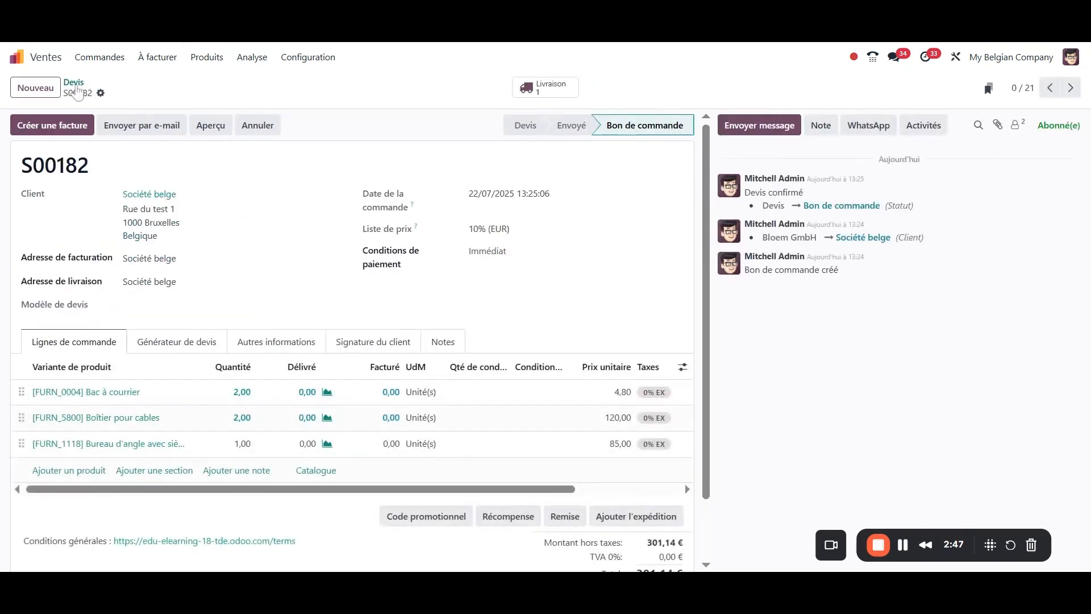
click(75, 83)
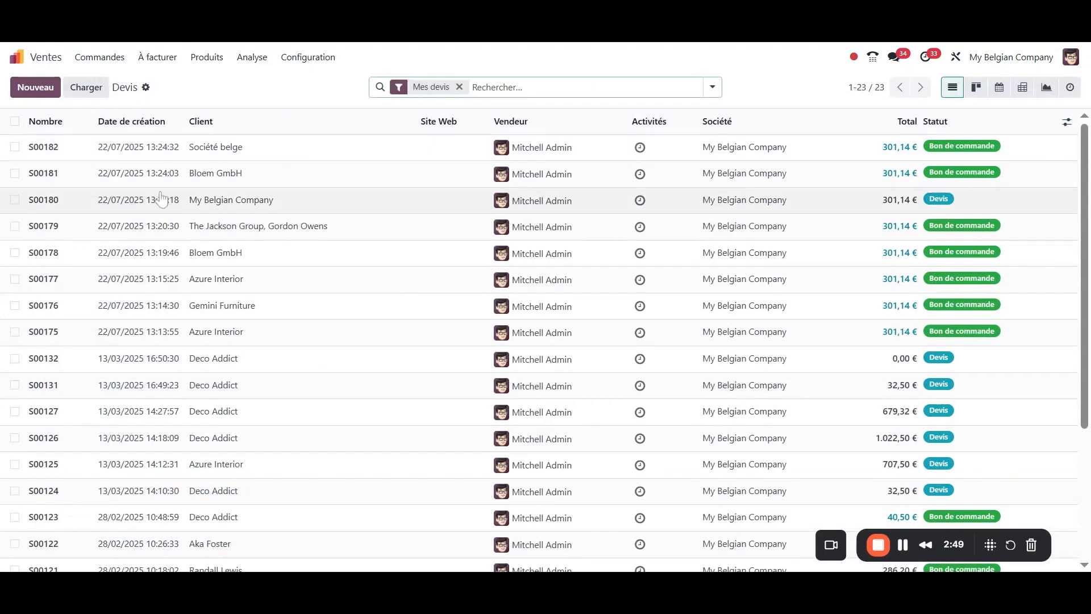
click(151, 174)
click(101, 93)
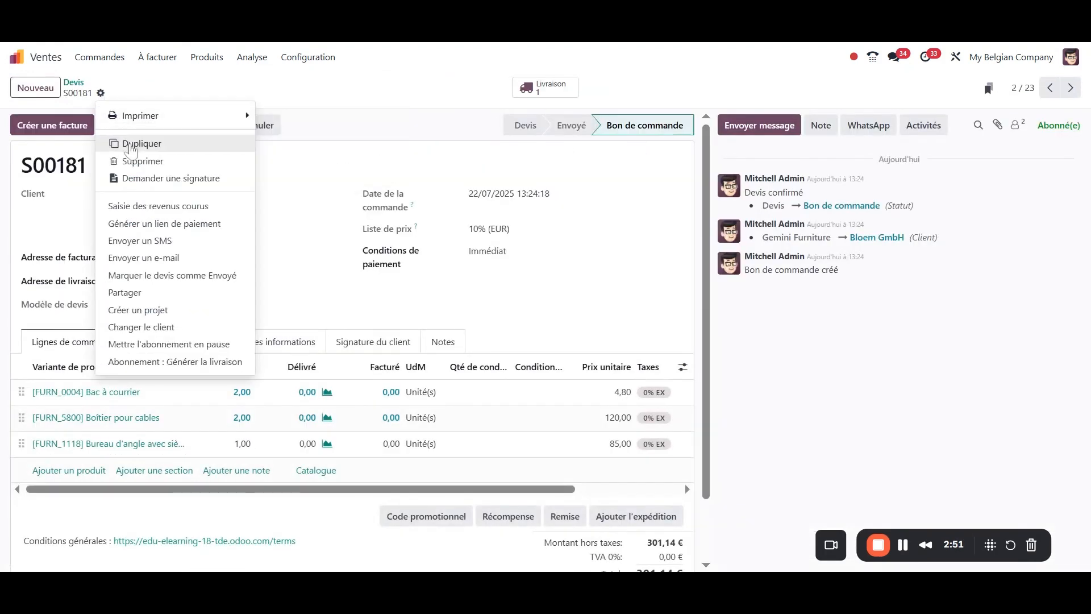
click(136, 146)
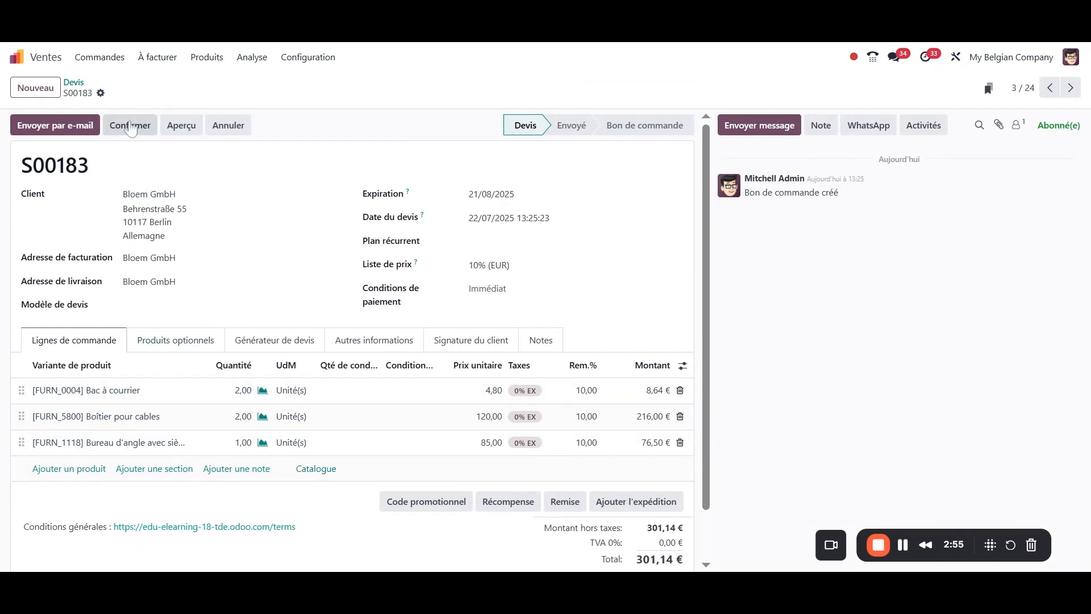
Step: Replace the duplicated quotation's client with a new one named "Société allemande" and open its creation form for editing
click(228, 194)
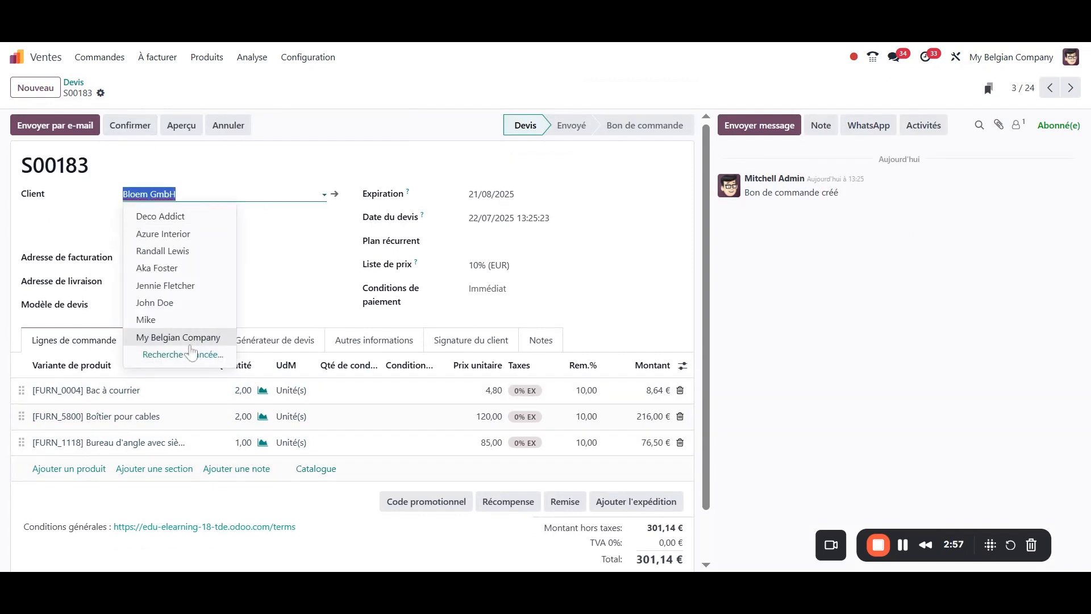
text(Société all)
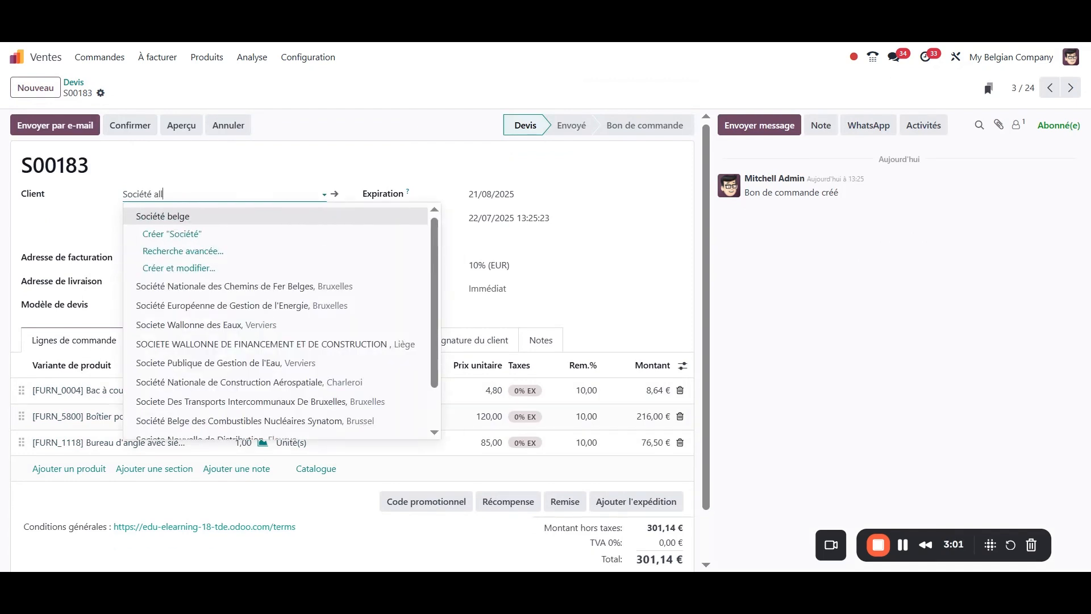
text(emenad)
key(BackSpace)
key(BackSpace)
key(BackSpace)
key(BackSpace)
text(ande)
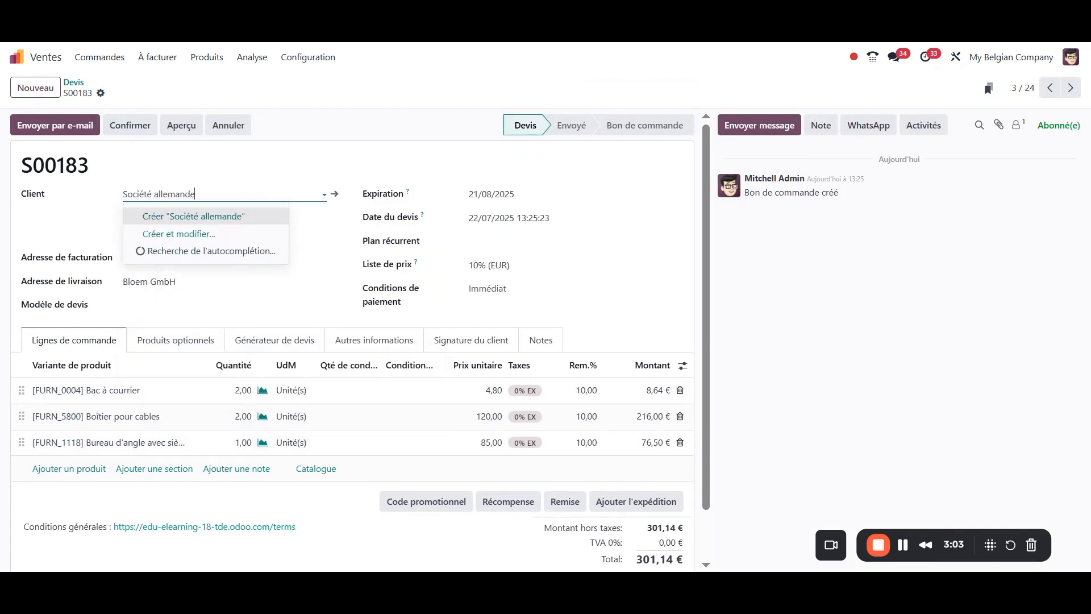
click(177, 233)
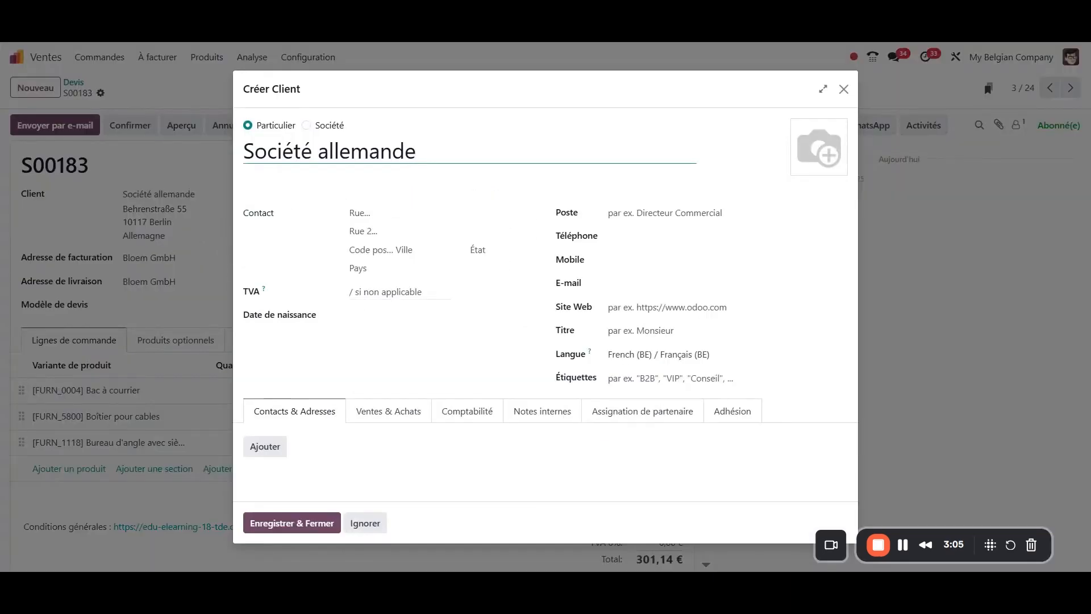
Step: Set the new client's country to Allemagne, mark it as a company, and save it
click(398, 268)
text(alle)
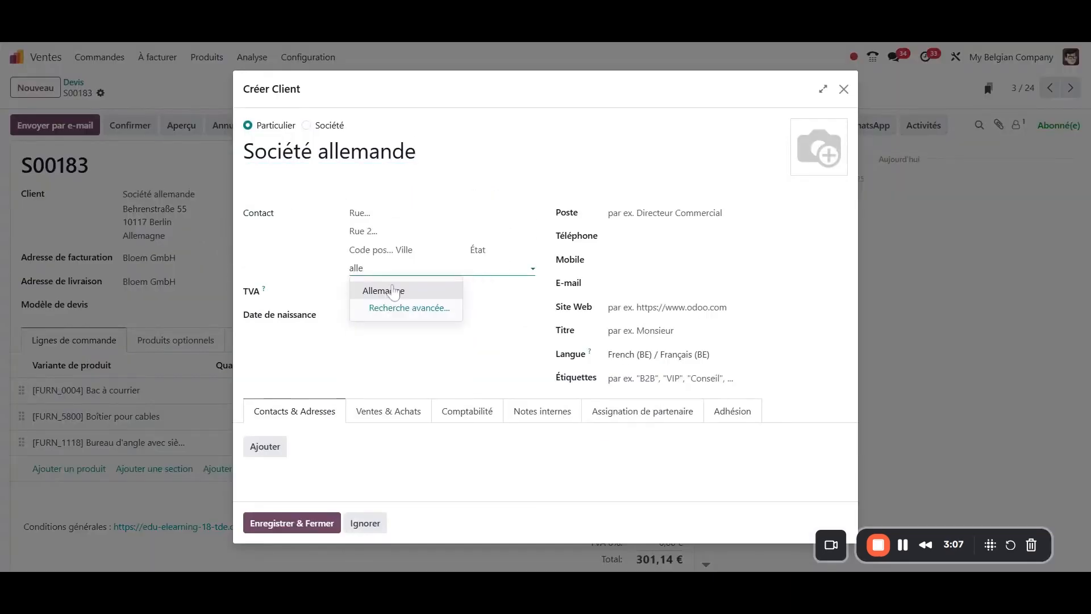
key(Return)
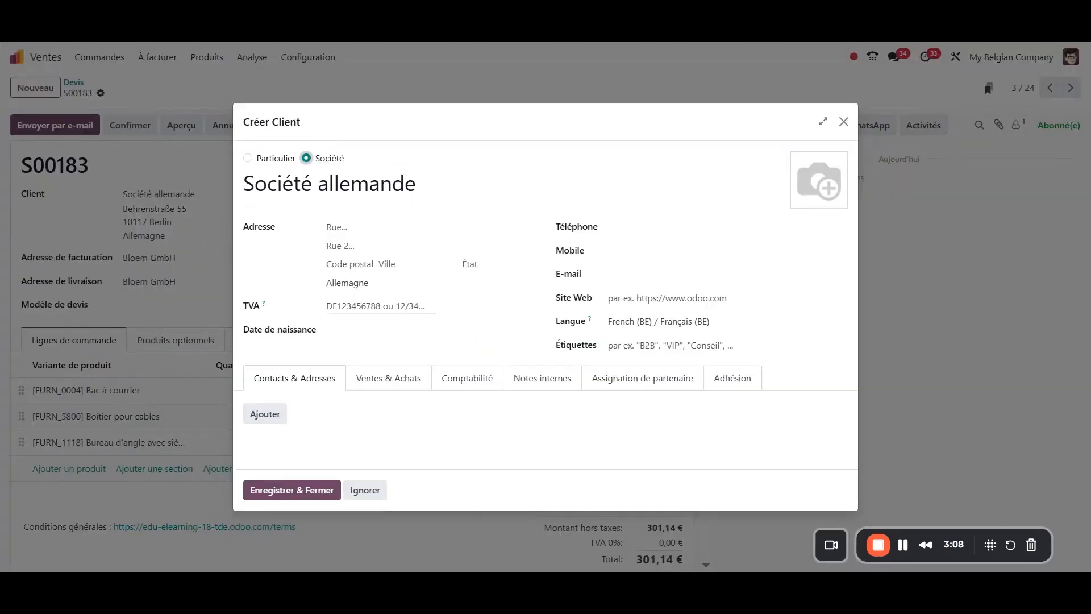
click(296, 490)
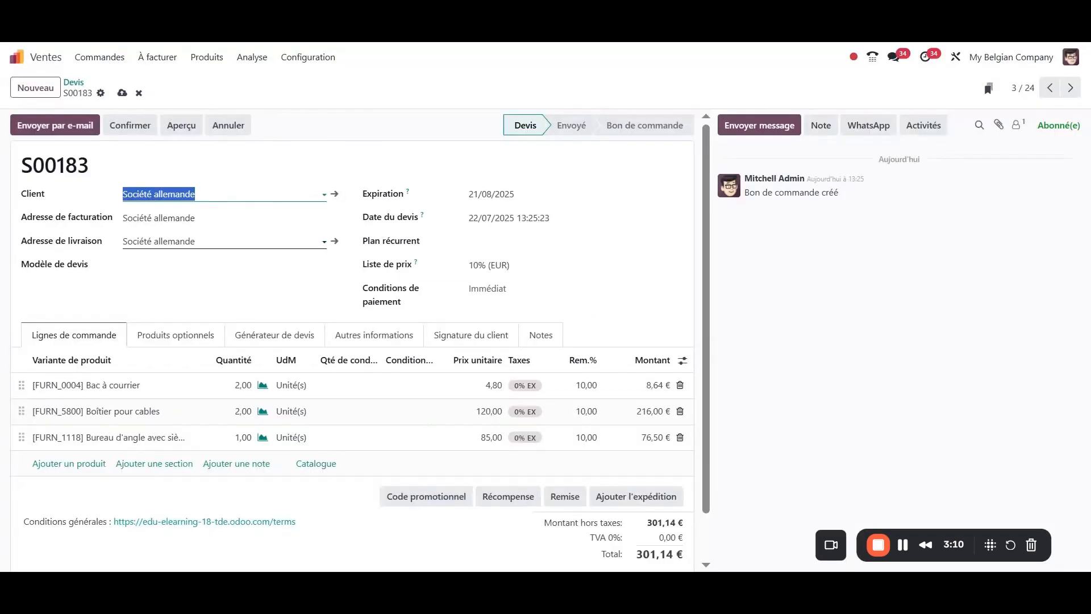
Step: Save and confirm the Société allemande order, and check product availability on its delivery
click(122, 93)
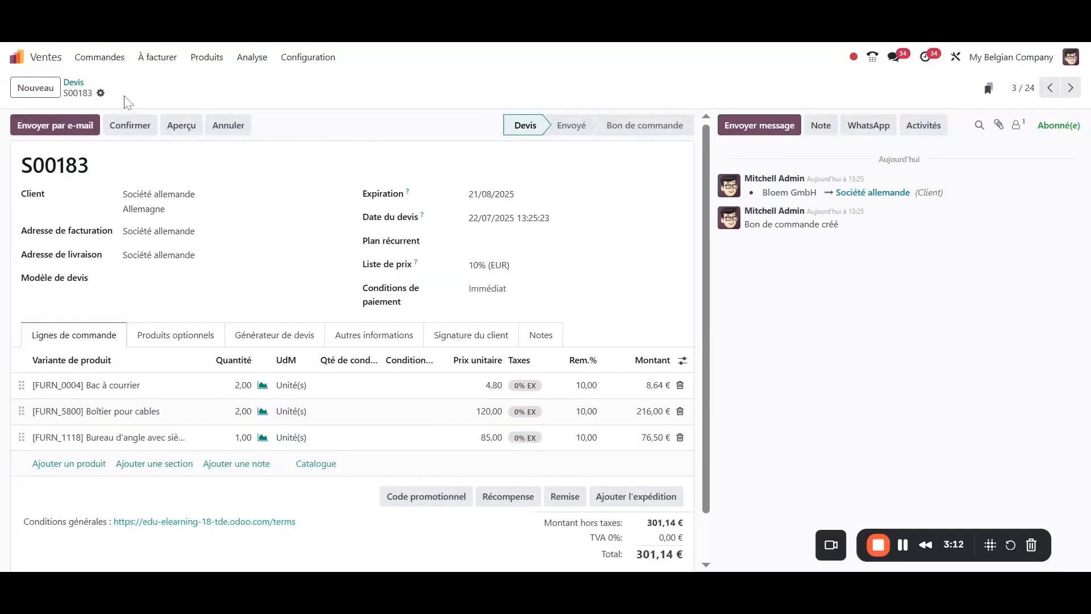
click(132, 127)
click(542, 88)
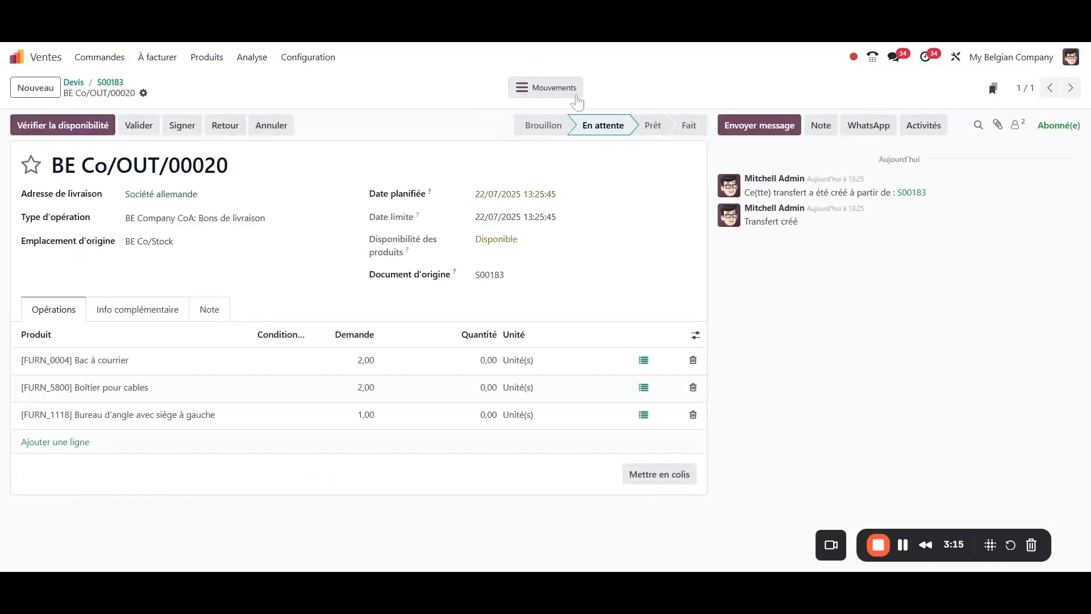
Step: Open the delivery's batch transfer and examine its list of transfers, widening the Référence and Contact columns
click(583, 88)
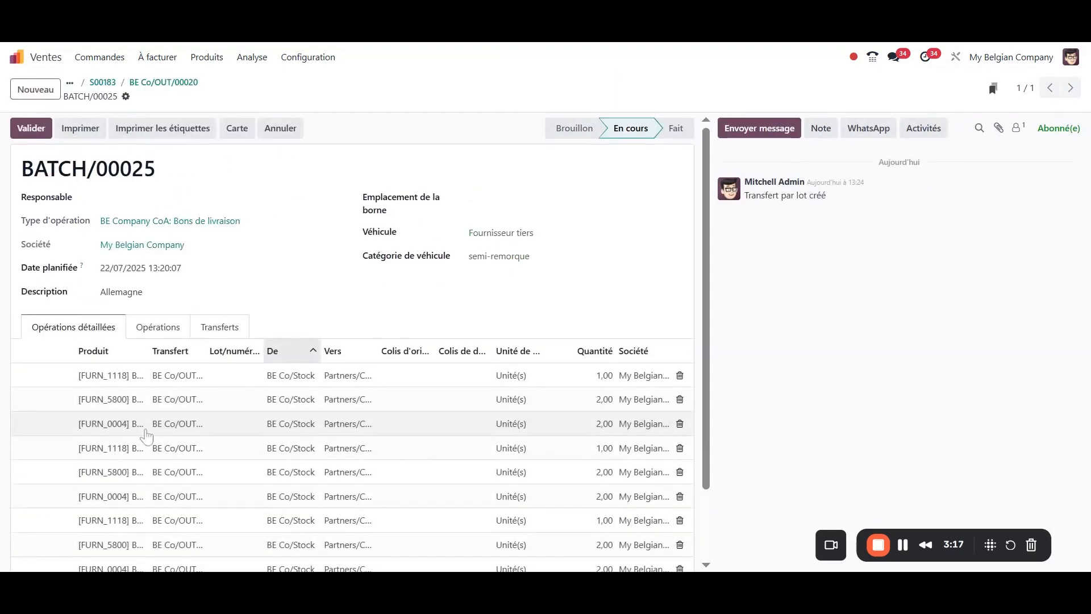
scroll(243, 451, down, 2)
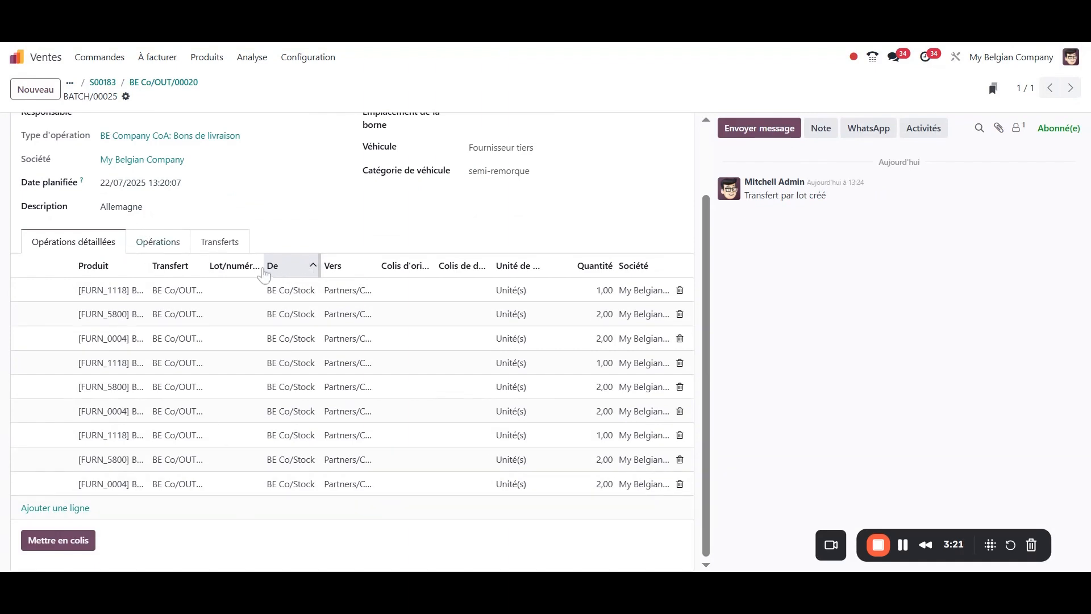
click(226, 243)
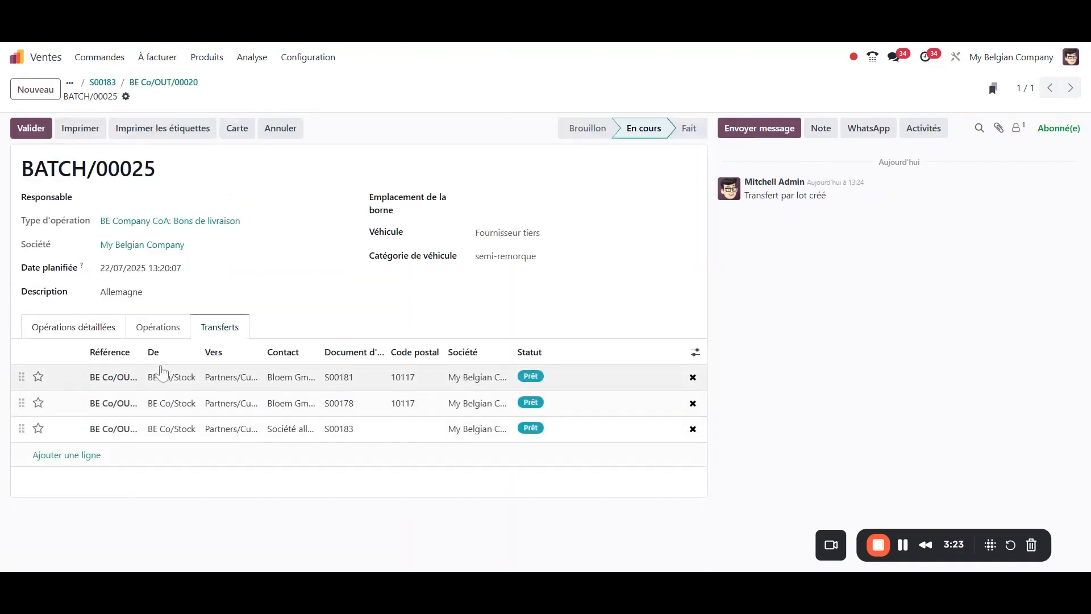
drag(142, 352, 179, 353)
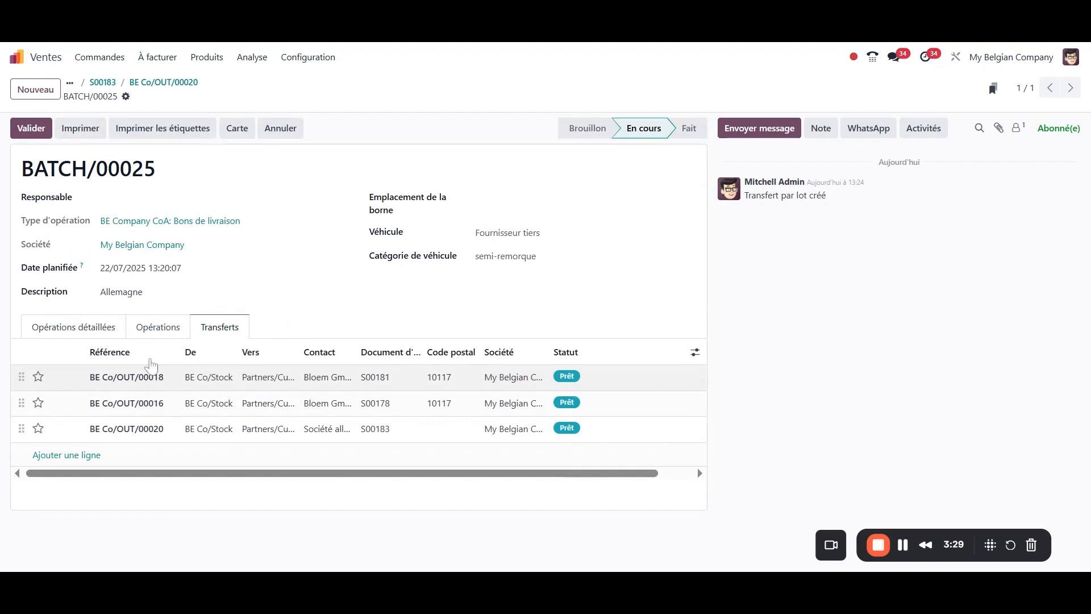
drag(179, 352, 221, 351)
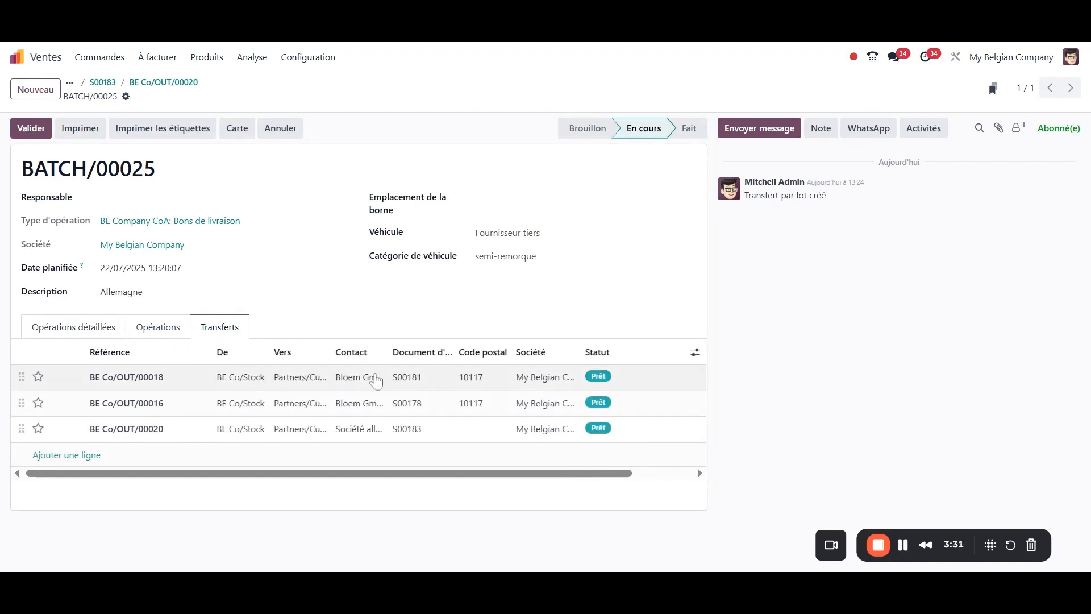
drag(396, 352, 540, 352)
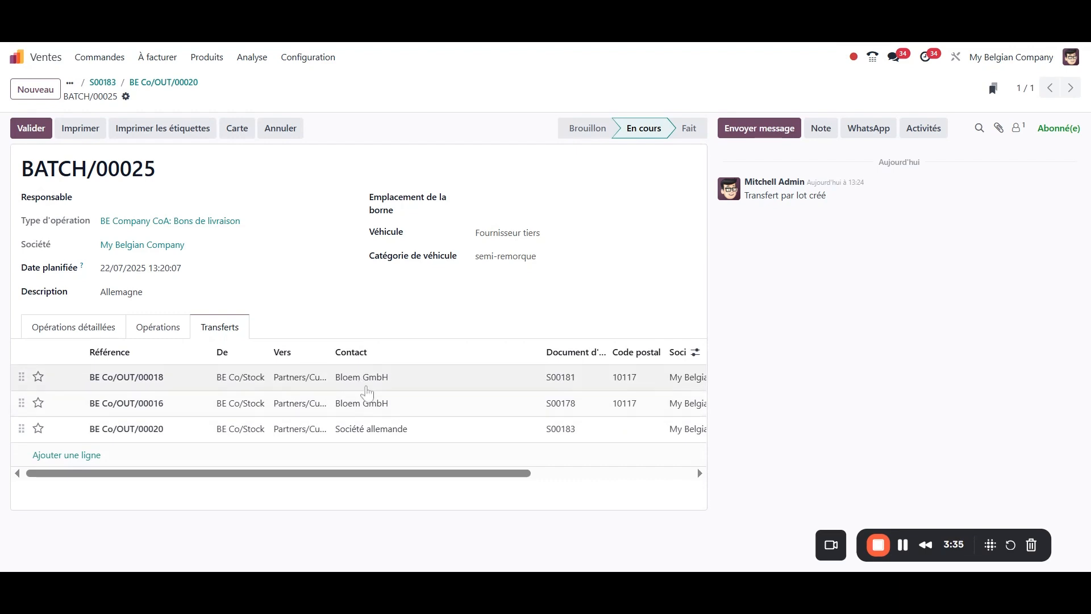